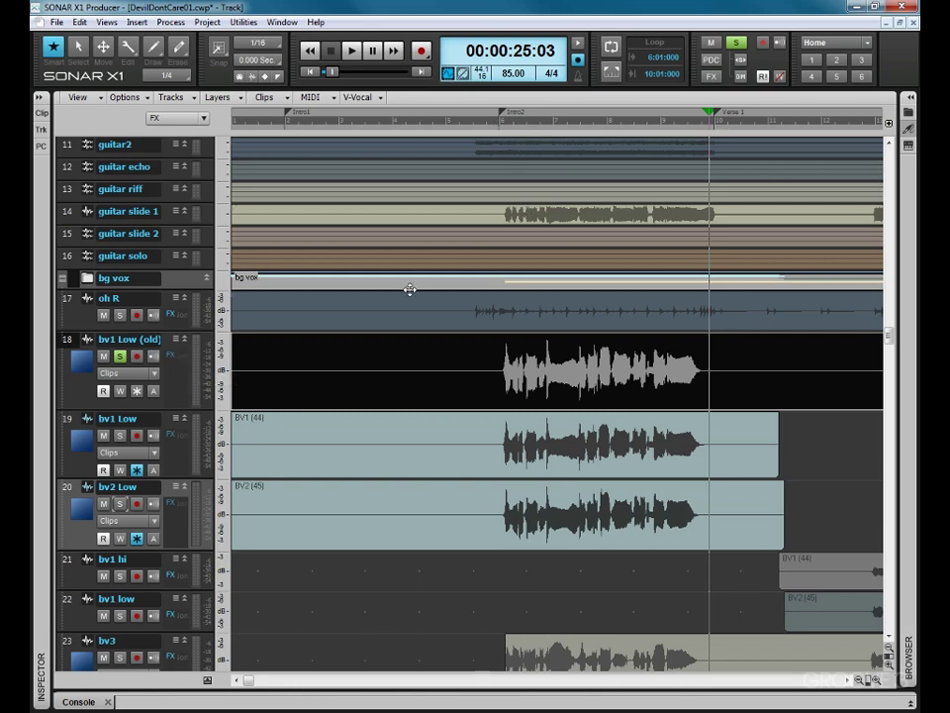
# Step: Play back the soloed bv1 Low (old) track from just before the Intro2 marker through its vocal phrase
pyautogui.click(492, 125)
pyautogui.press('space')
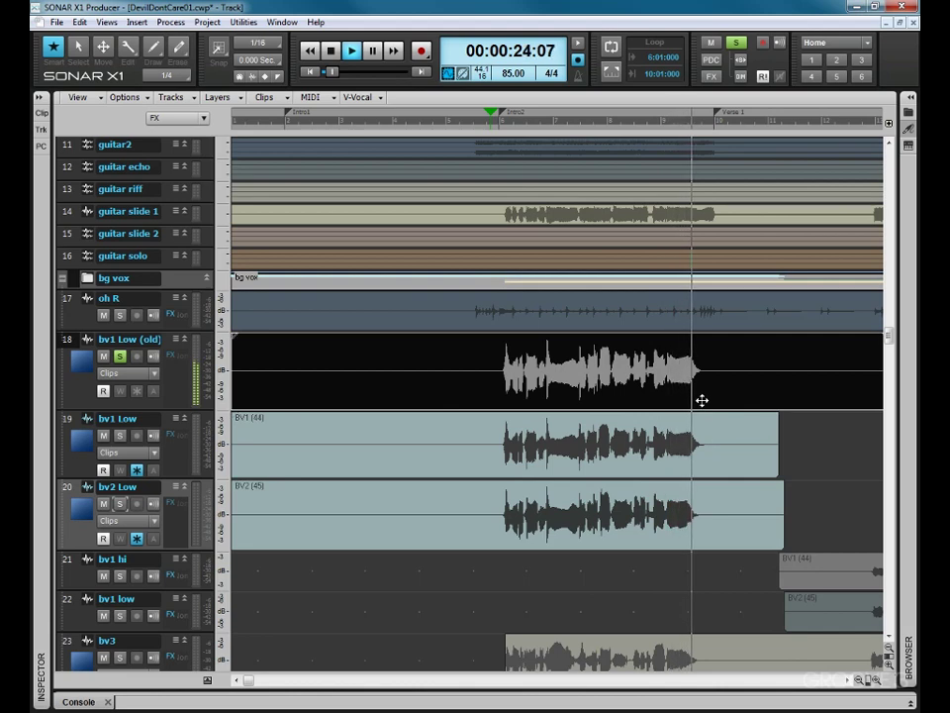
pyautogui.press('space')
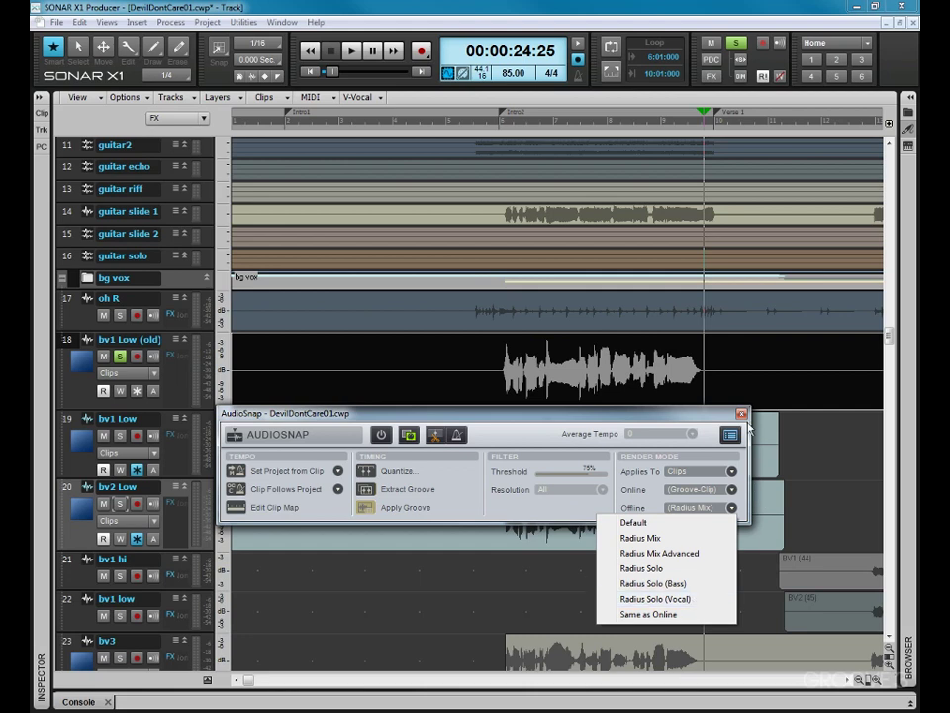
# Step: Set the AudioSnap offline render mode to Radius Solo (Vocal)
pyautogui.click(694, 600)
pyautogui.hotkey('shift', 'f')
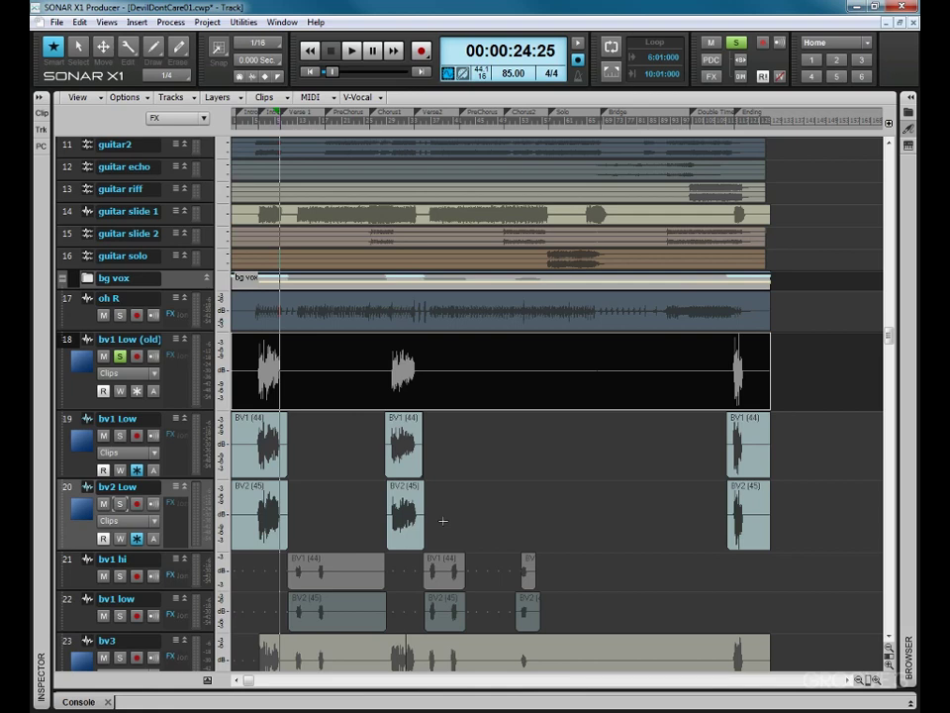
# Step: Delete the bv1 Low (old) track
pyautogui.click(312, 386)
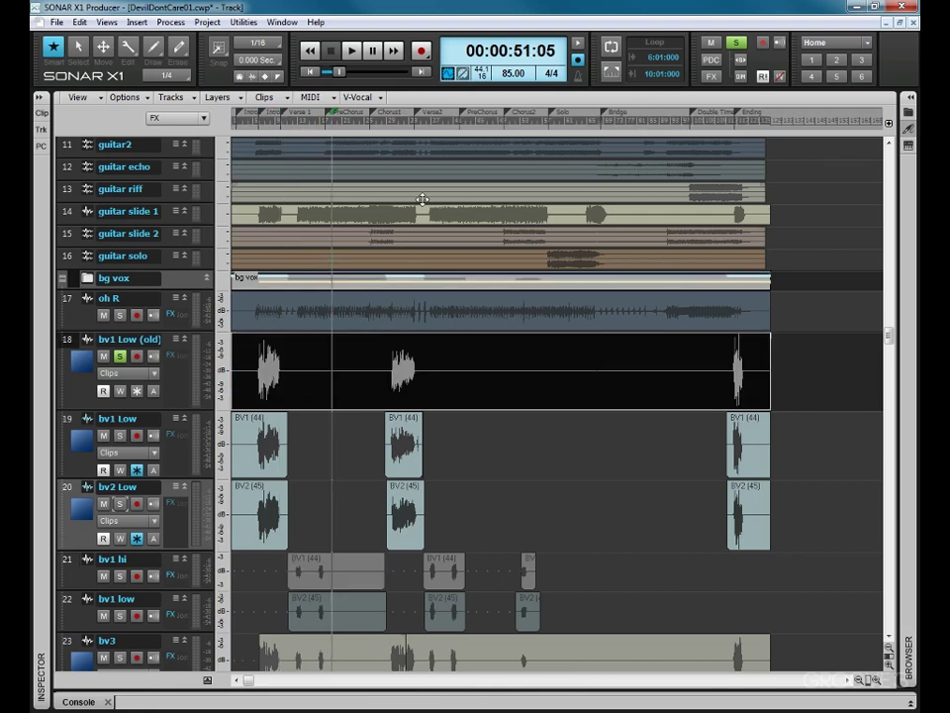
pyautogui.click(392, 123)
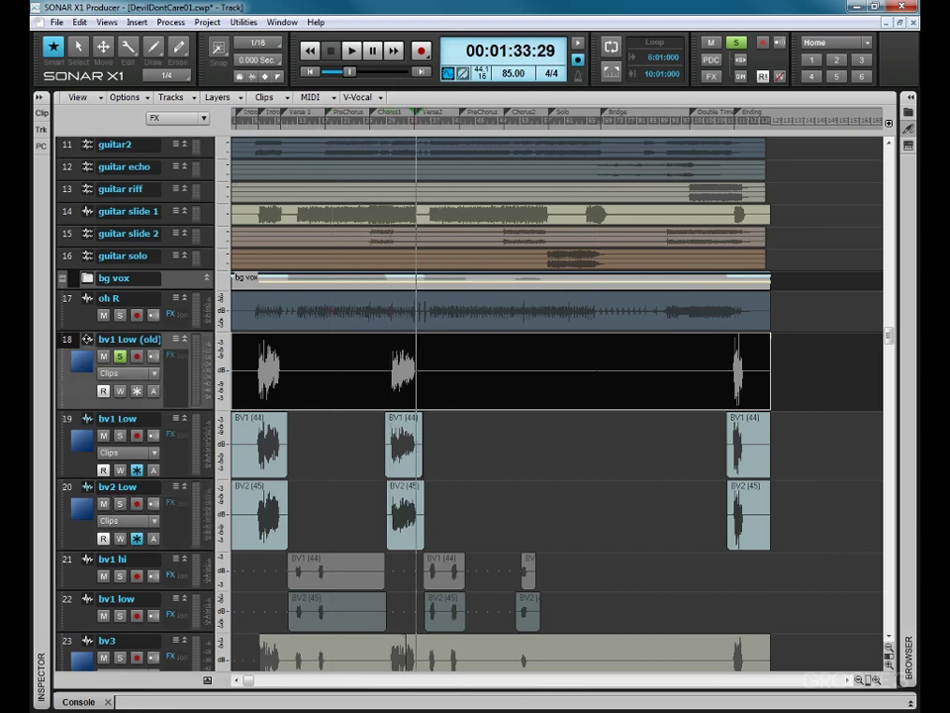
pyautogui.rightClick(88, 342)
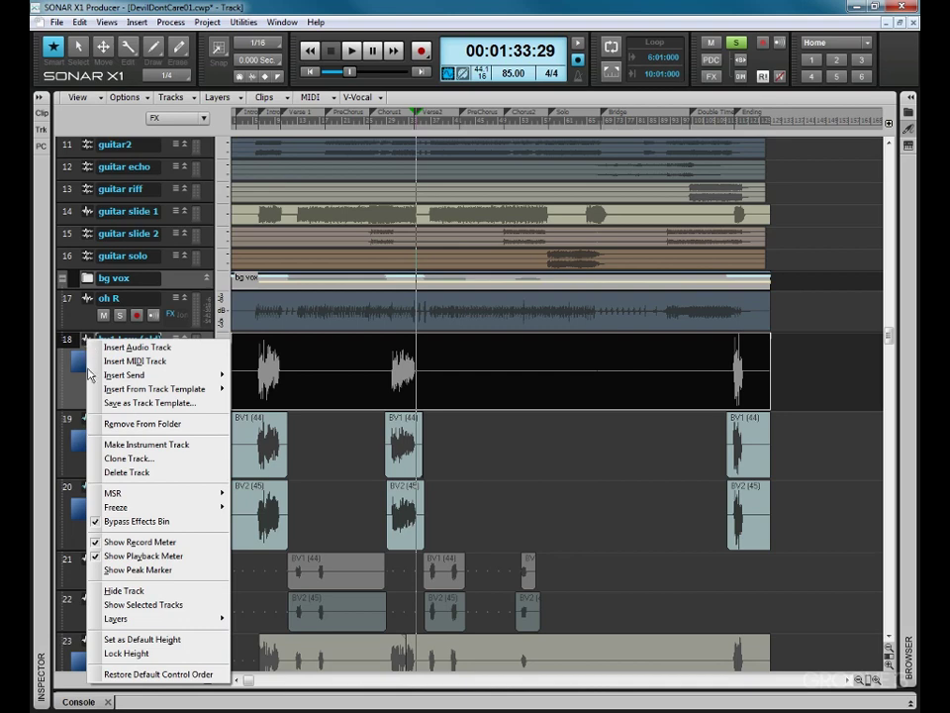
pyautogui.click(126, 472)
# Step: Check the AudioSnap offline render modes for all clips on bv1 Low and bv2 Low, and bounce them into one continuous clip per track
pyautogui.moveTo(775, 441); pyautogui.dragTo(777, 352)
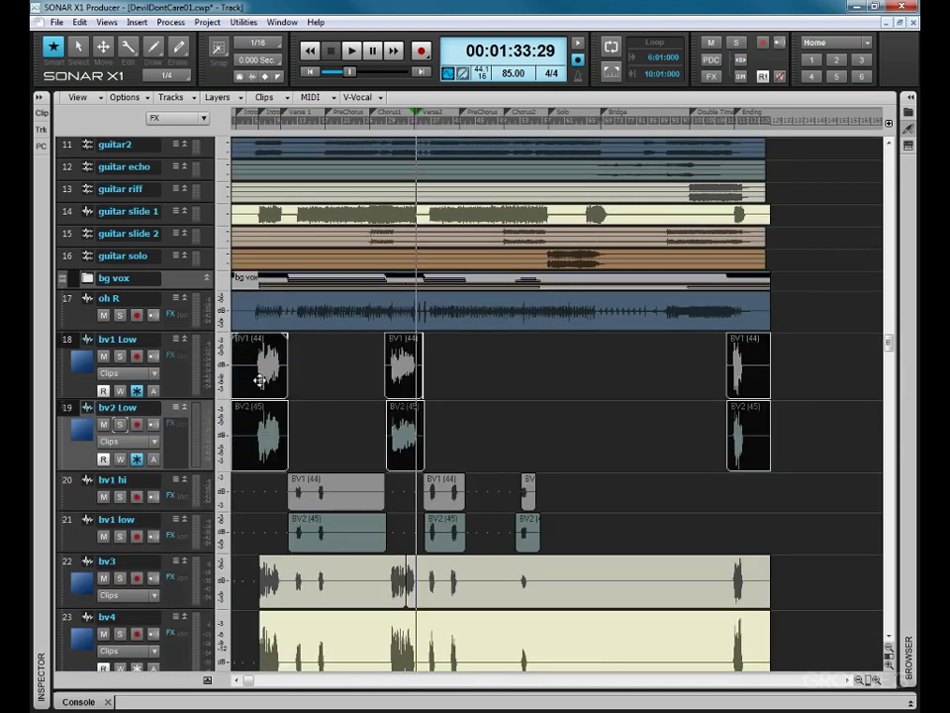
pyautogui.press('a')
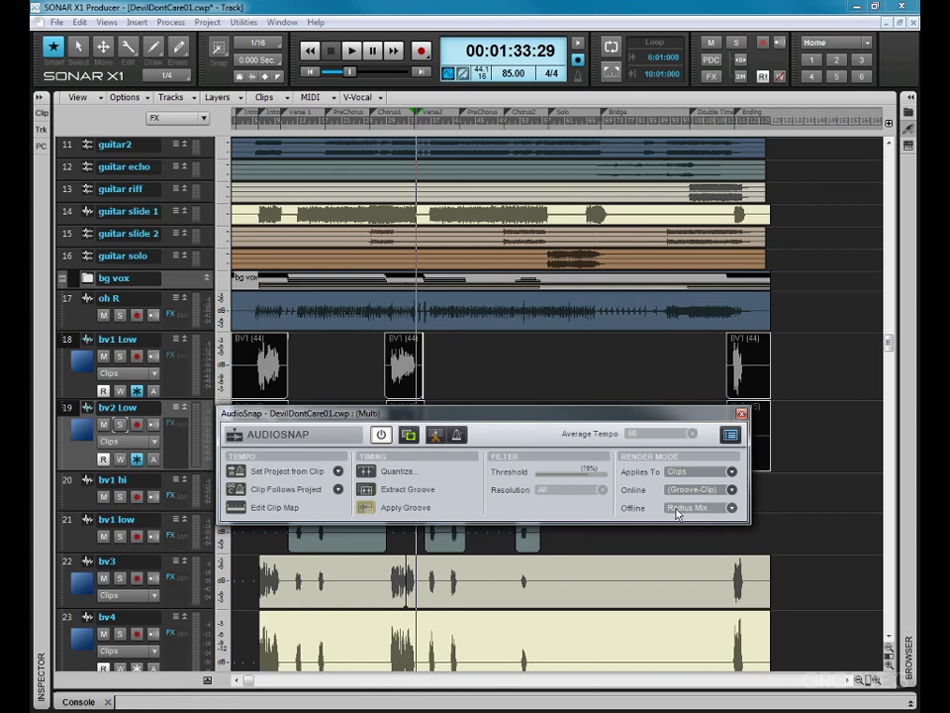
pyautogui.click(732, 508)
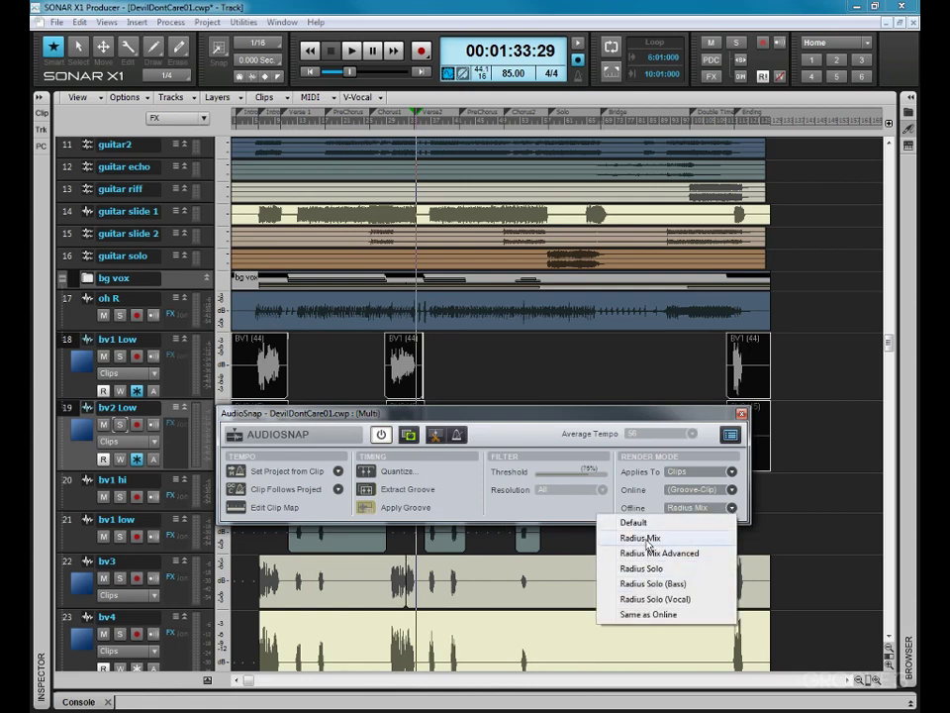
pyautogui.click(741, 414)
pyautogui.click(741, 414)
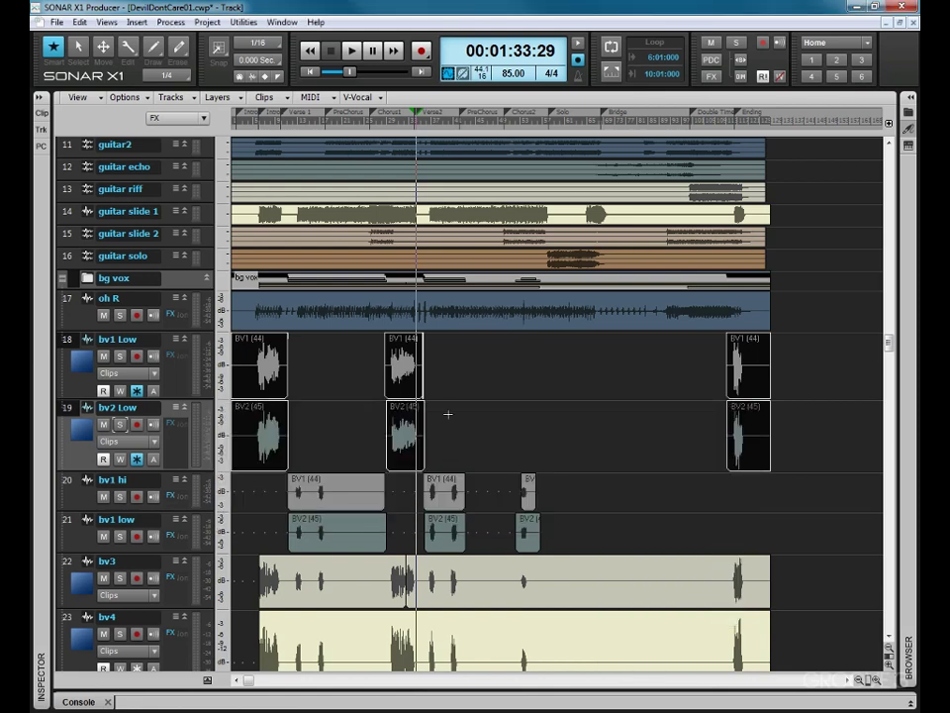
pyautogui.rightClick(264, 377)
pyautogui.click(300, 516)
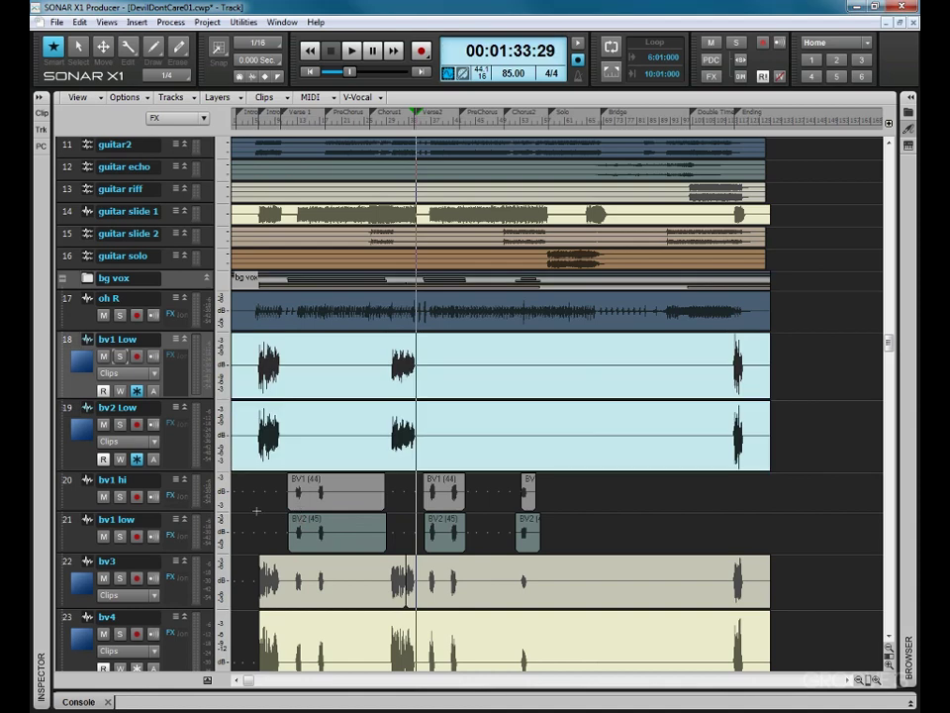
# Step: Audition the bounced bv1 Low track soloed from just before its first vocal phrase, and clear the solo
pyautogui.click(120, 355)
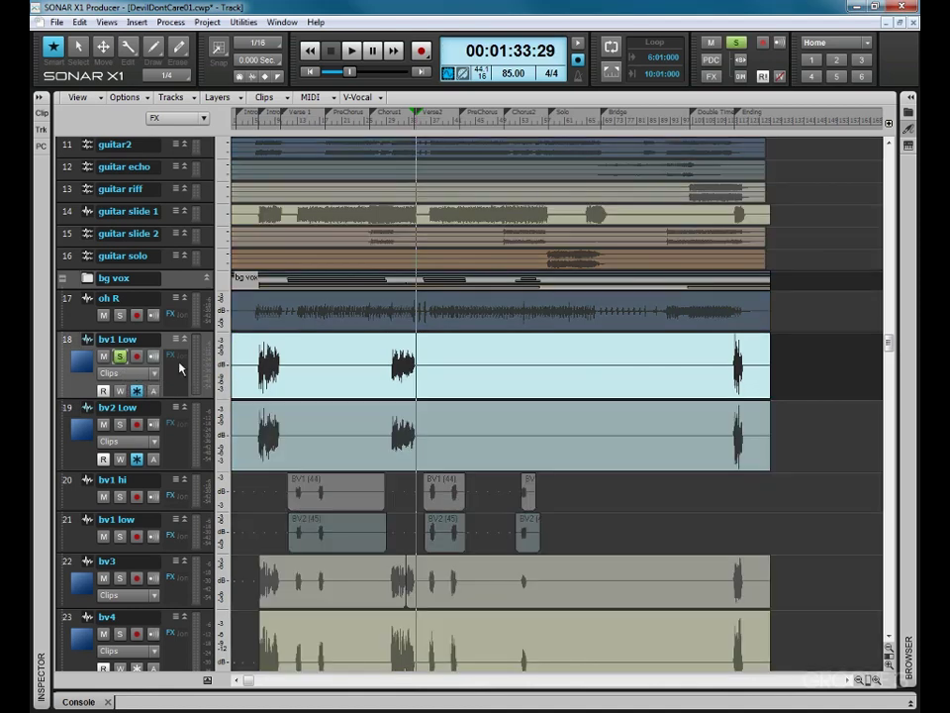
pyautogui.click(257, 125)
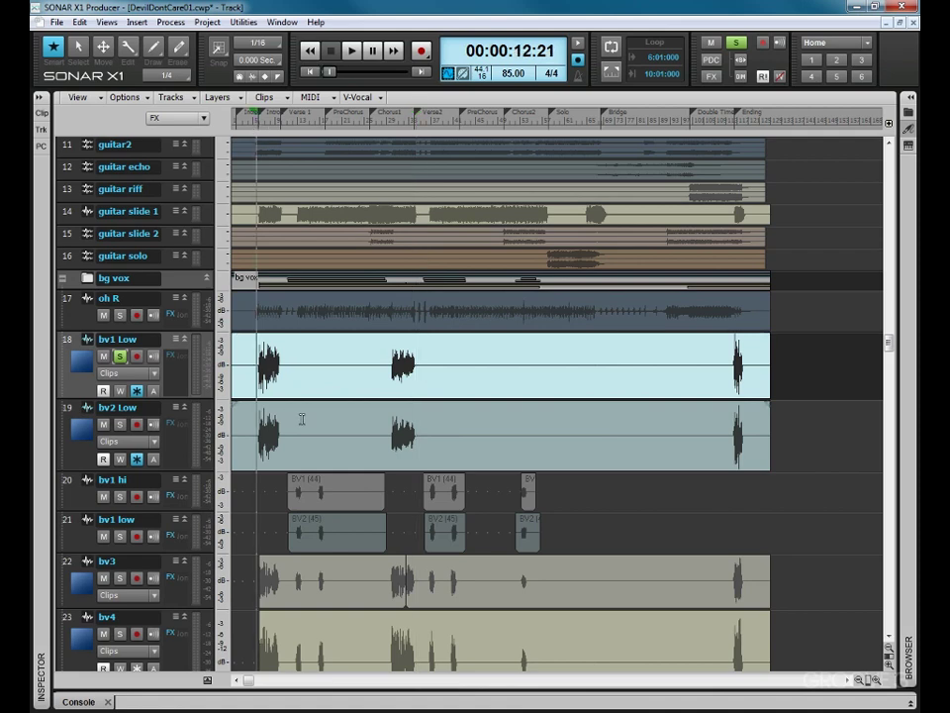
pyautogui.press('space')
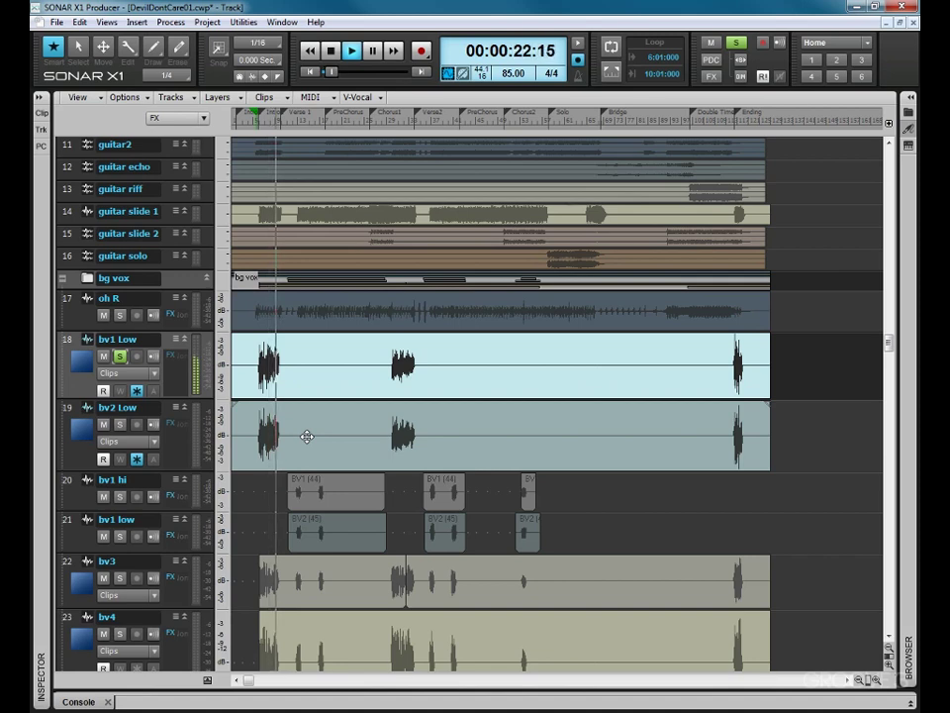
pyautogui.press('space')
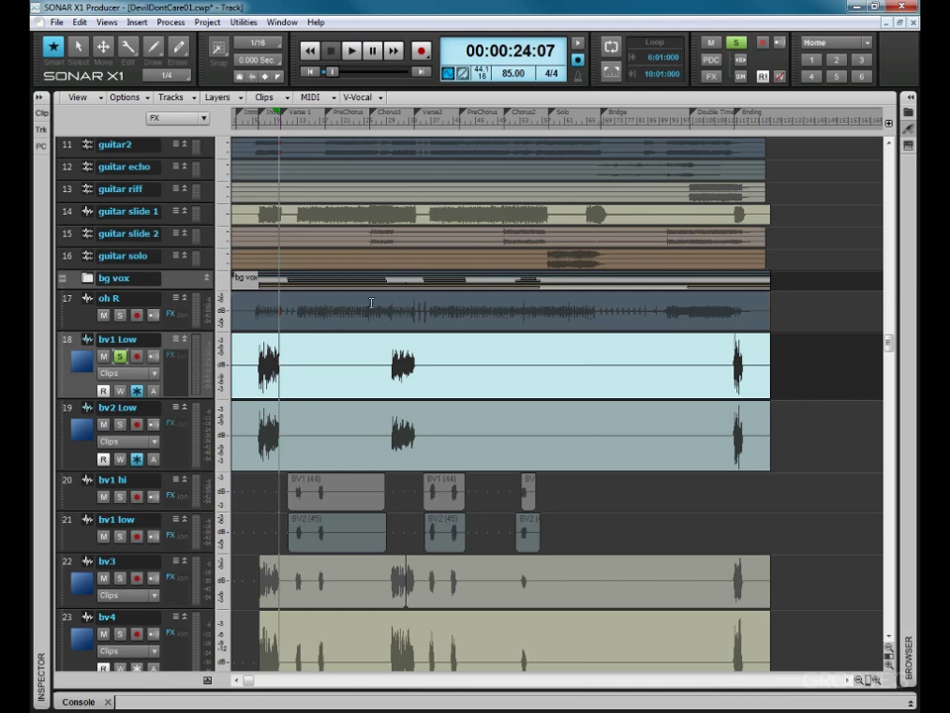
pyautogui.click(120, 355)
# Step: Set the offline render mode of all bv1 hi and bv1 low clips to Radius Solo (Vocal) and bounce them into one clip per track
pyautogui.moveTo(596, 536); pyautogui.dragTo(244, 483)
pyautogui.press('a')
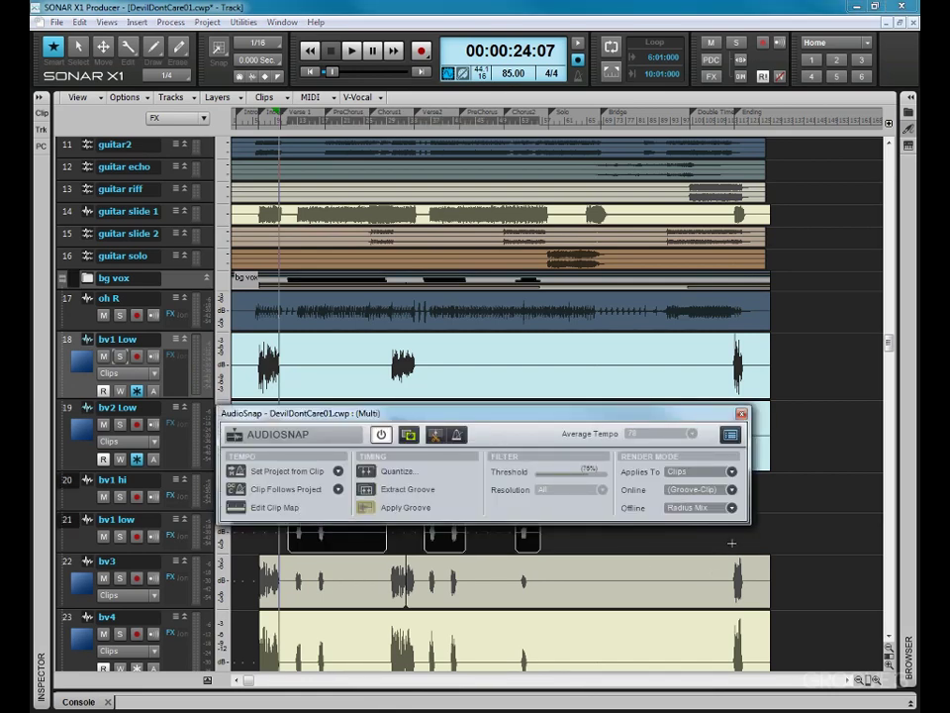
pyautogui.click(731, 508)
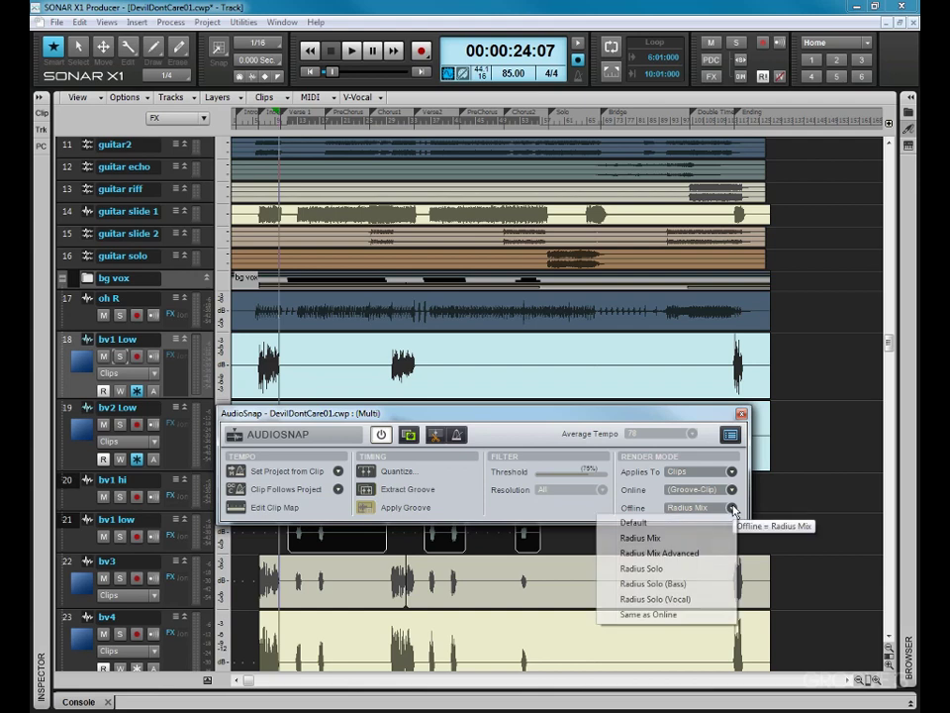
pyautogui.click(635, 600)
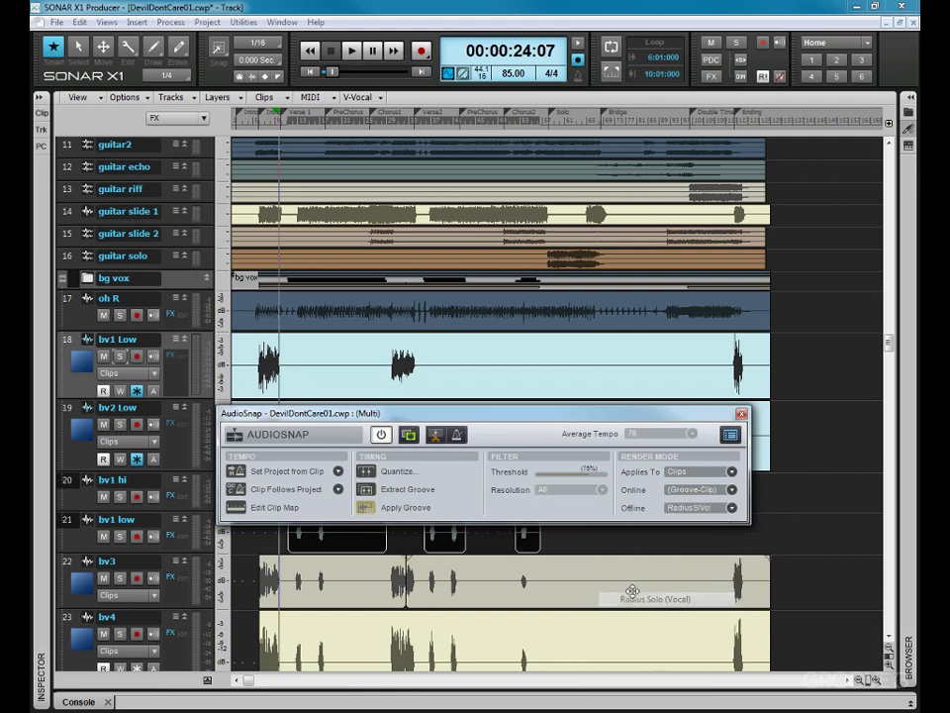
pyautogui.click(740, 417)
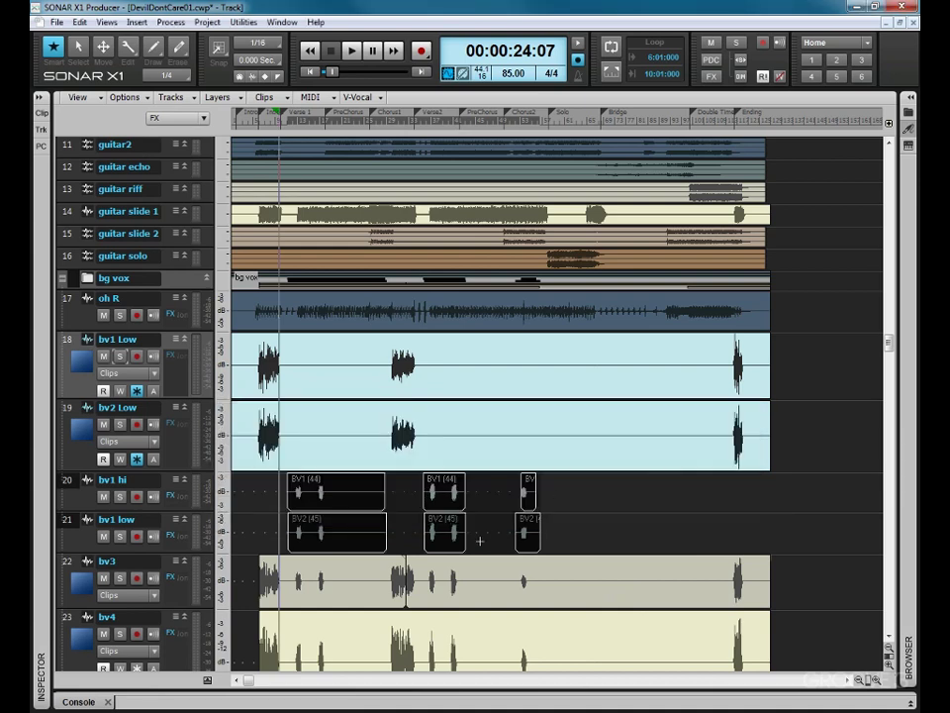
pyautogui.rightClick(319, 504)
pyautogui.click(400, 303)
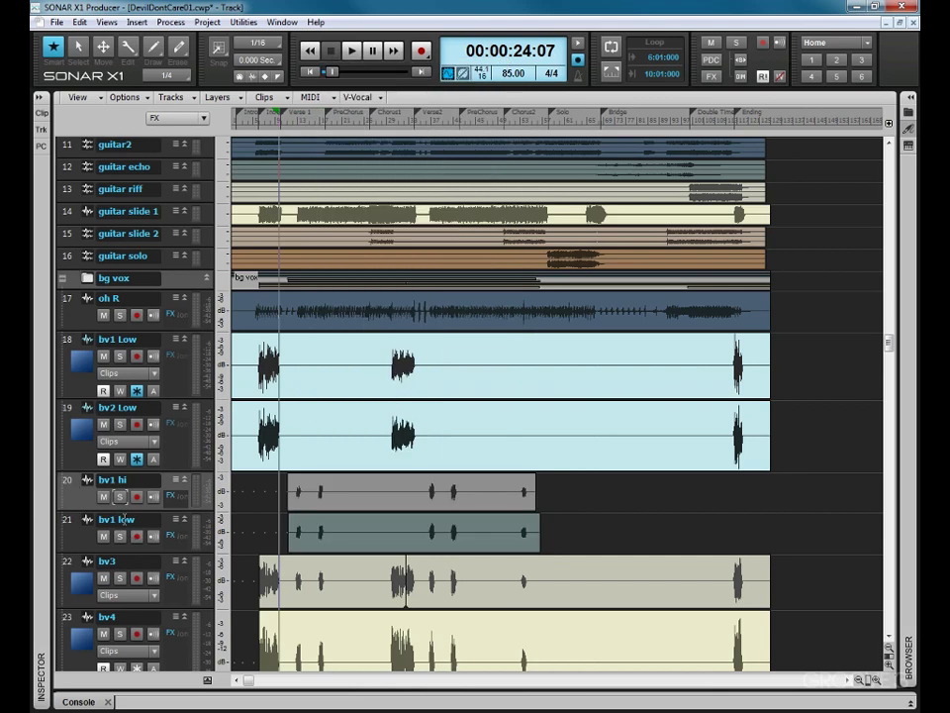
# Step: Solo bv1 hi, switch the solo to bv1 low and play it from just before bar 13, and clear the solo
pyautogui.click(120, 496)
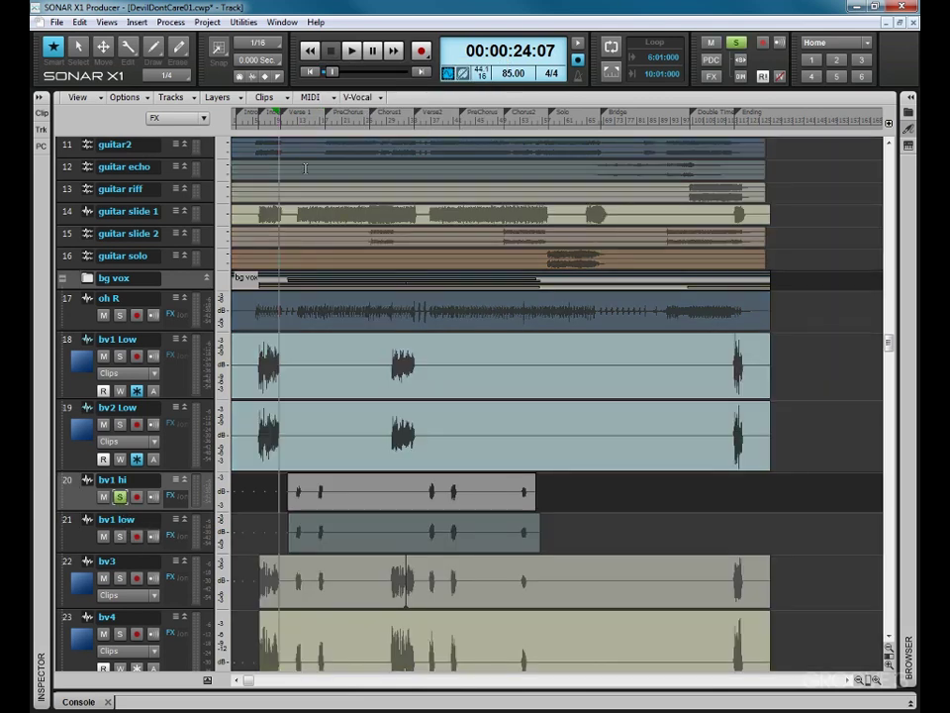
pyautogui.click(300, 136)
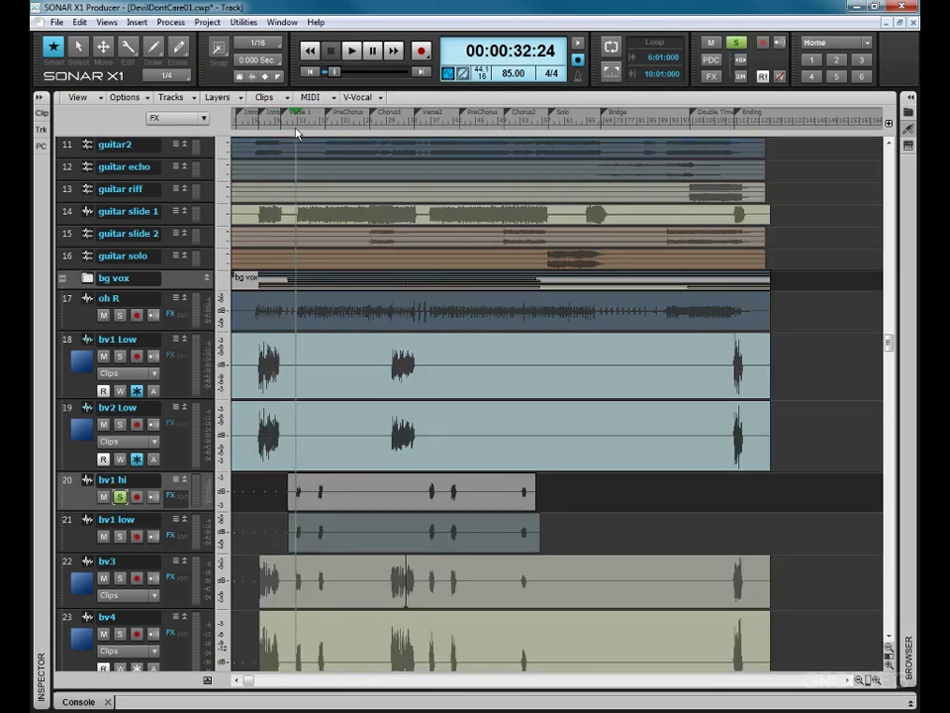
pyautogui.hotkey('ctrl', 'Right')
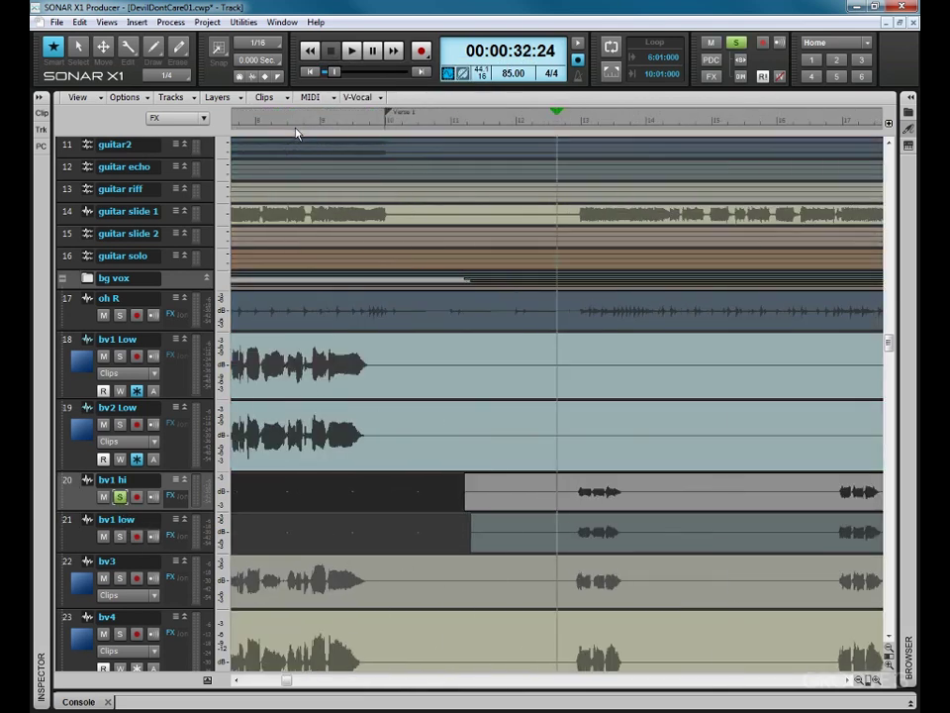
pyautogui.click(120, 535)
pyautogui.press('space')
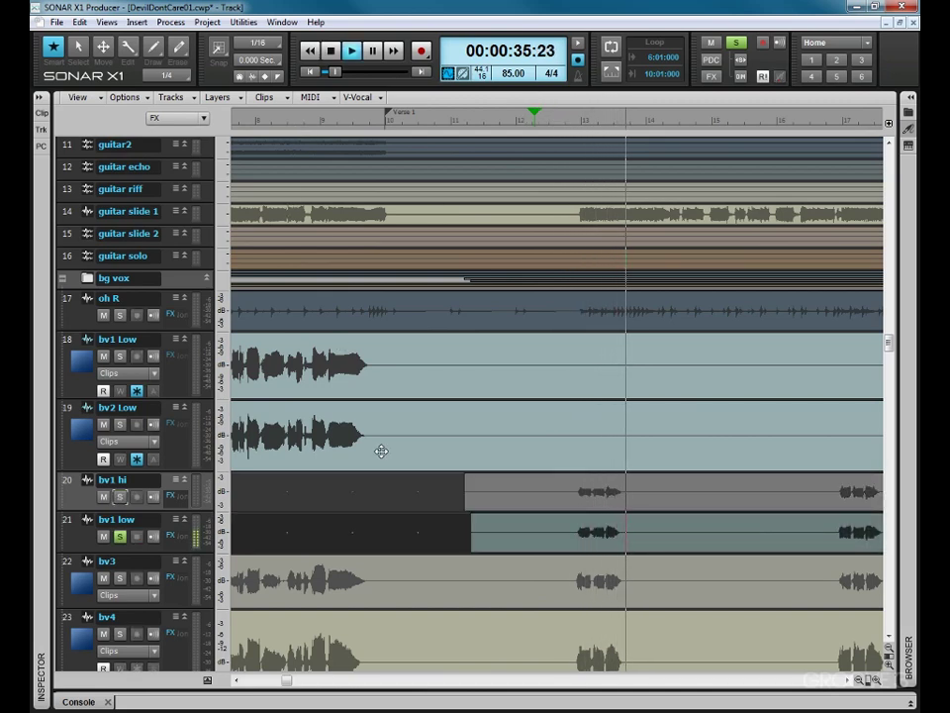
pyautogui.press('space')
pyautogui.click(120, 536)
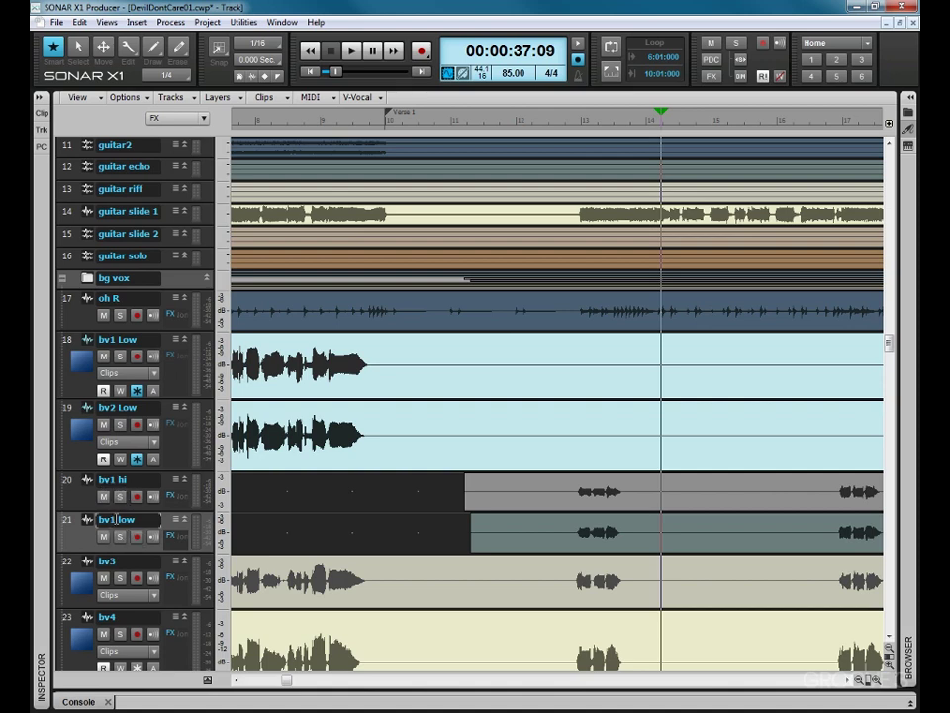
# Step: Rename track 21 from bv1 low to bv2 hi
pyautogui.doubleClick(118, 519)
pyautogui.click(139, 519)
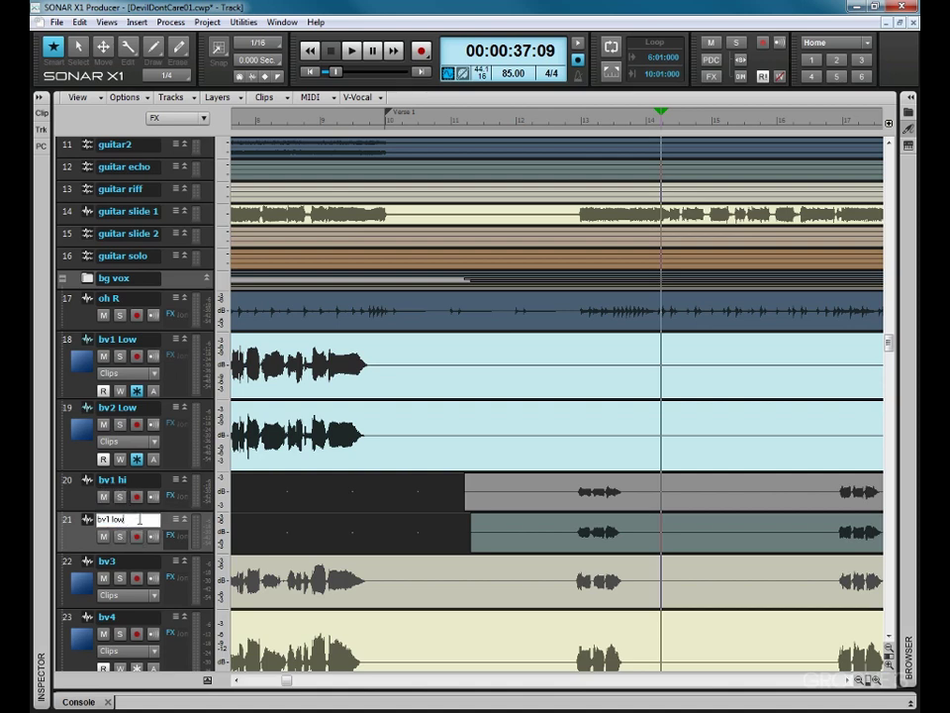
pyautogui.press('BackSpace')
pyautogui.write('2 hi')
# Step: Rename tracks 22 and 23 as bv3 hi and bv4 hi
pyautogui.doubleClick(140, 561)
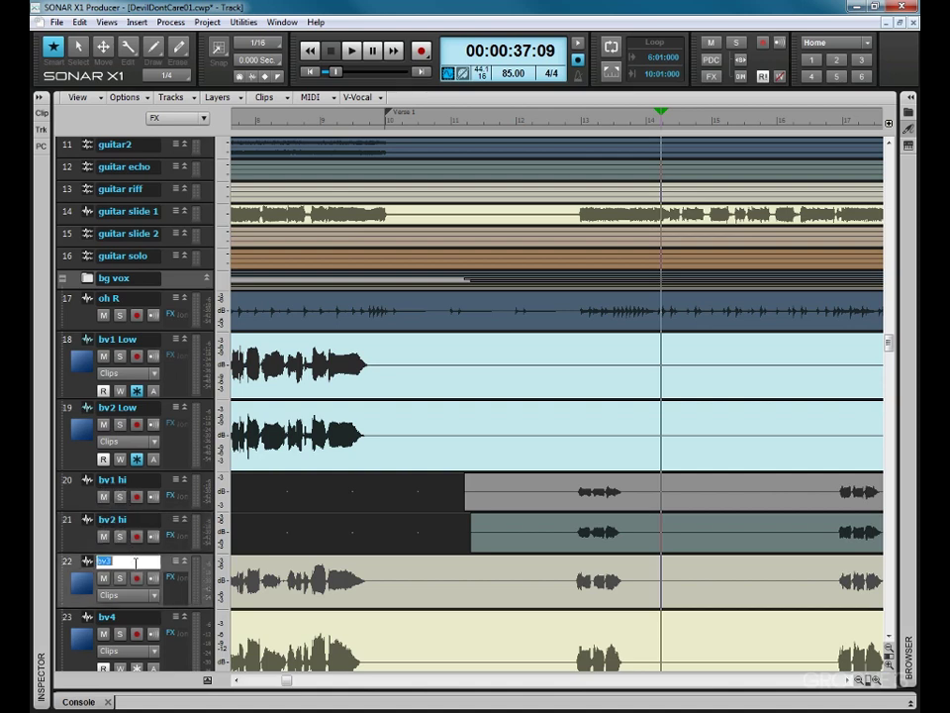
pyautogui.write('hi')
pyautogui.press('Return')
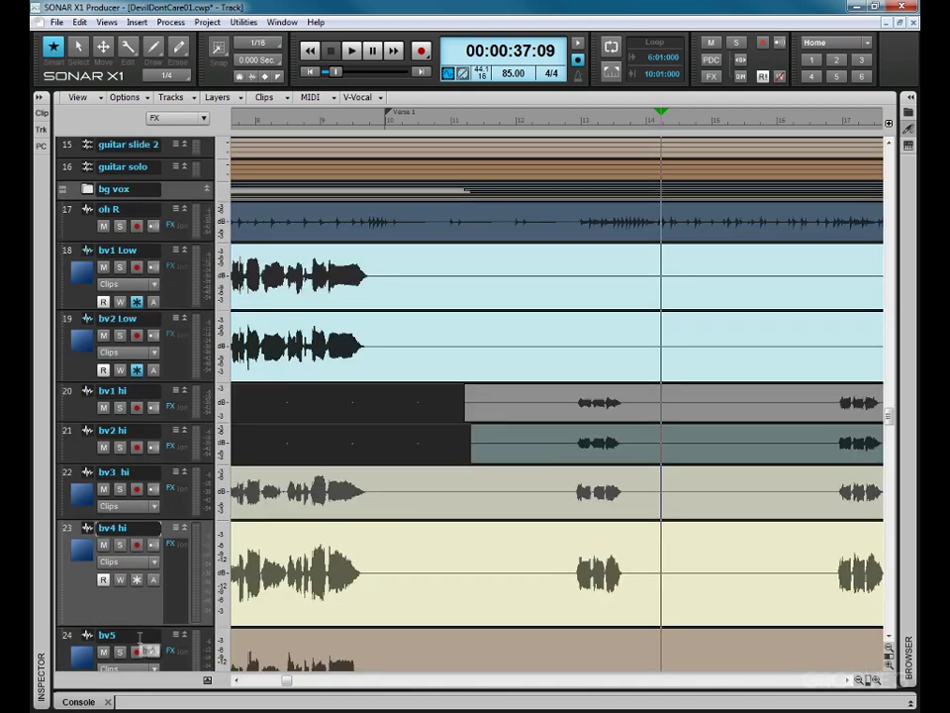
# Step: Rename track 24 as bv5 Lead
pyautogui.doubleClick(141, 634)
pyautogui.write('Lead')
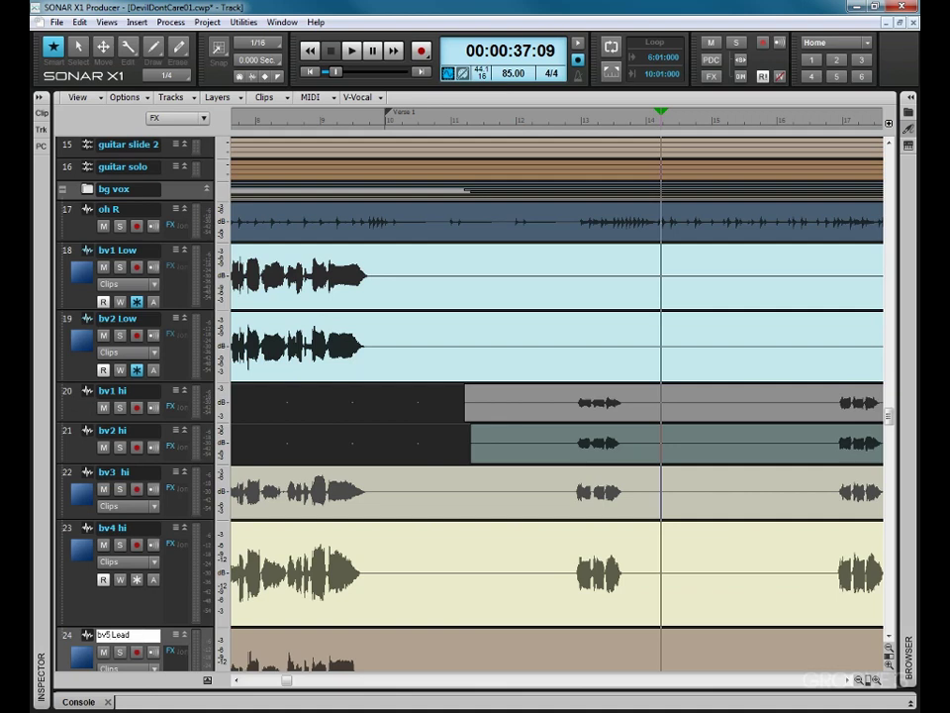
pyautogui.press('Return')
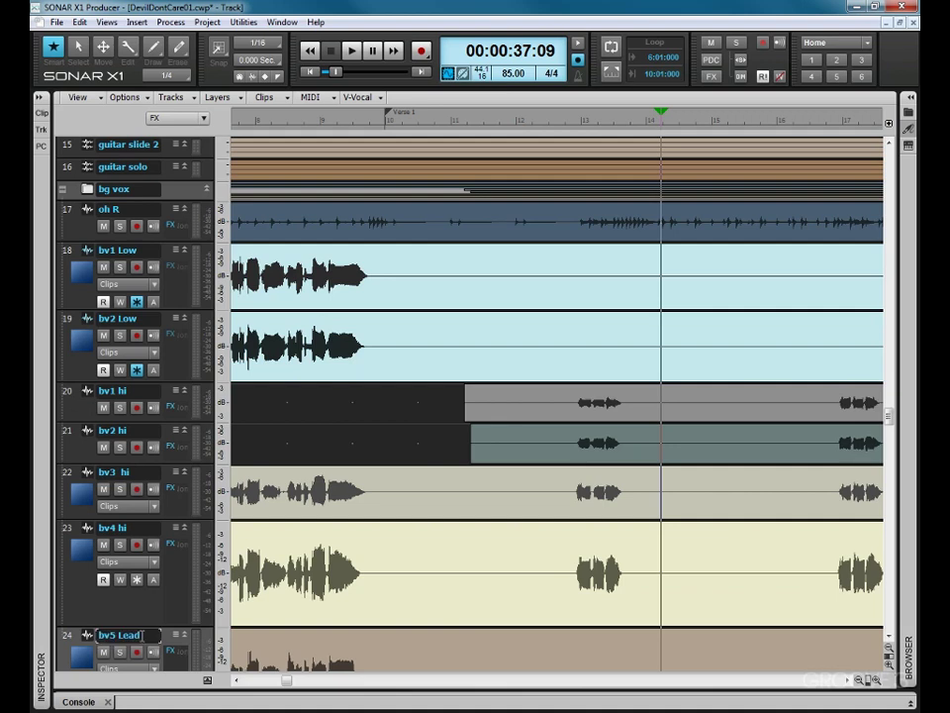
pyautogui.click(63, 190)
pyautogui.click(63, 190)
# Step: Play the full mix from just after bar 32, near the gap in bv3 hi, to the end of the vocal phrase past bar 34
pyautogui.scroll(2, 63, 190)
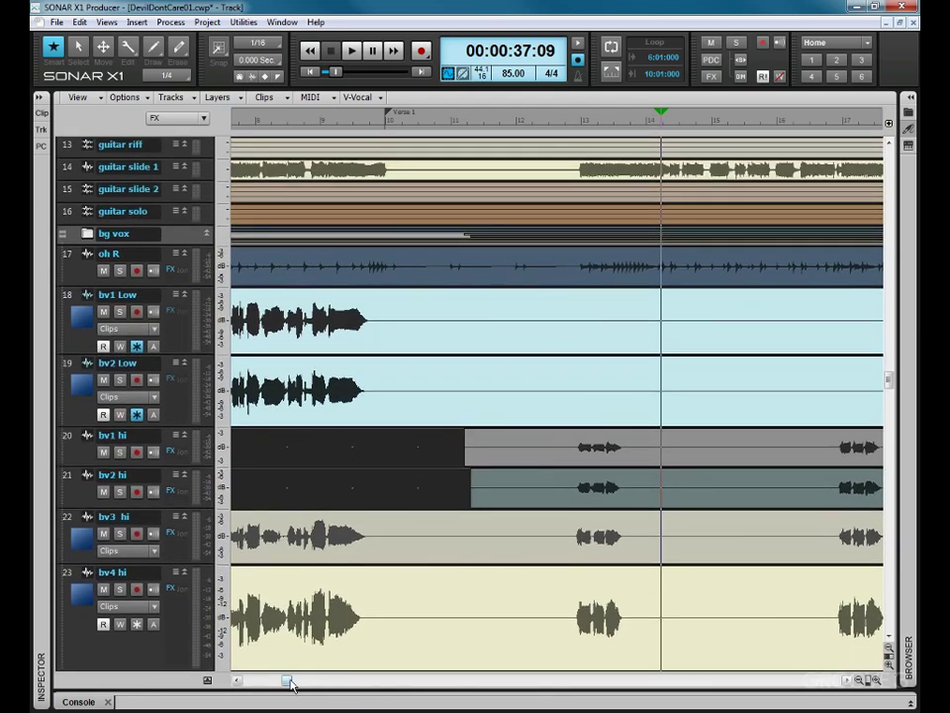
pyautogui.moveTo(290, 682); pyautogui.dragTo(412, 680)
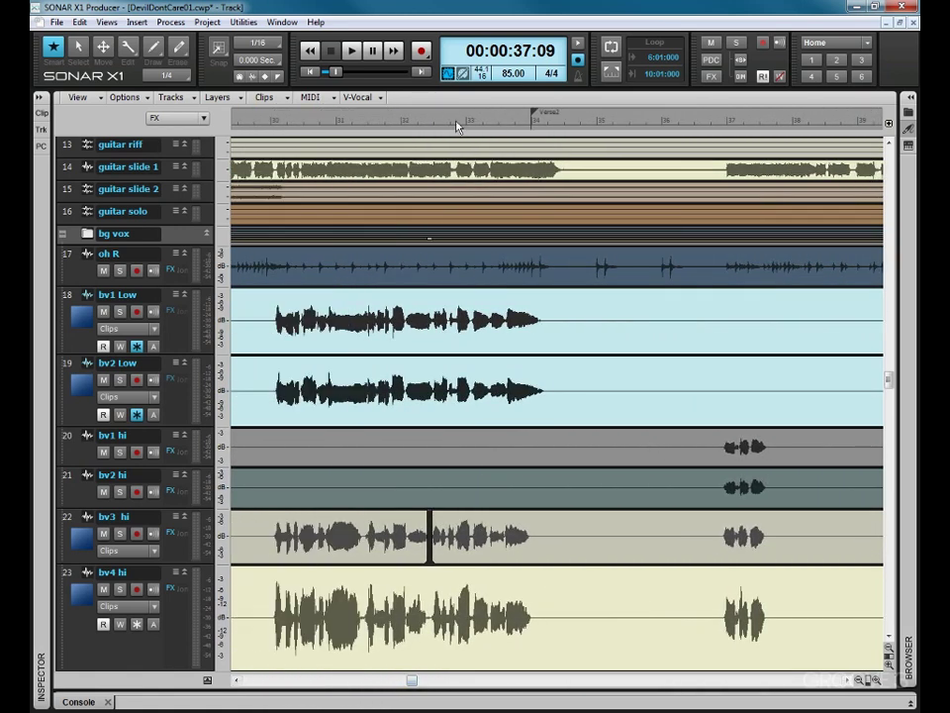
pyautogui.click(422, 123)
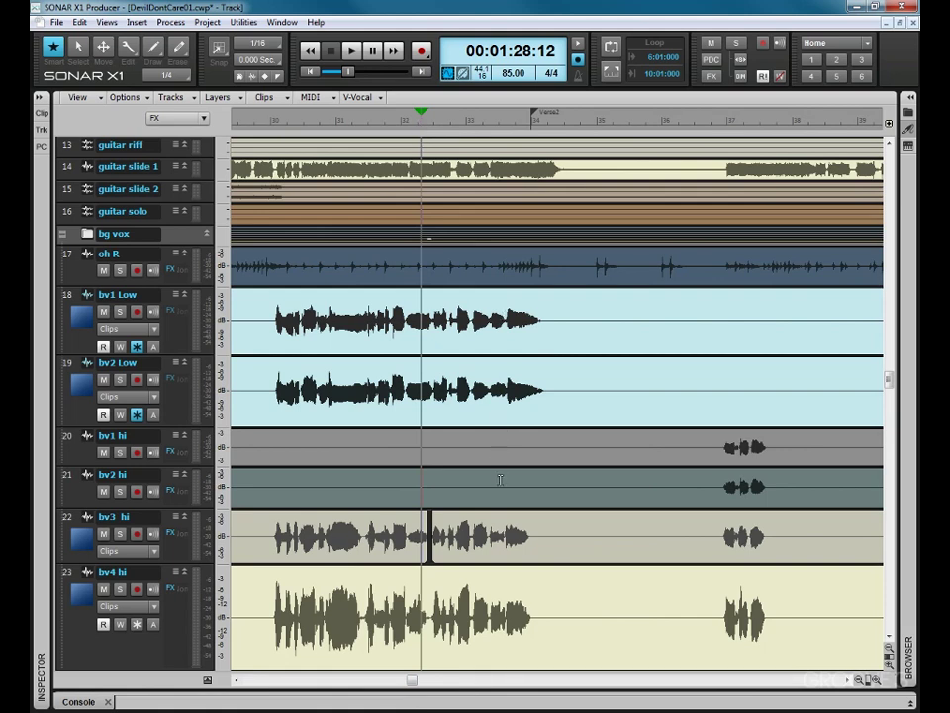
pyautogui.press('space')
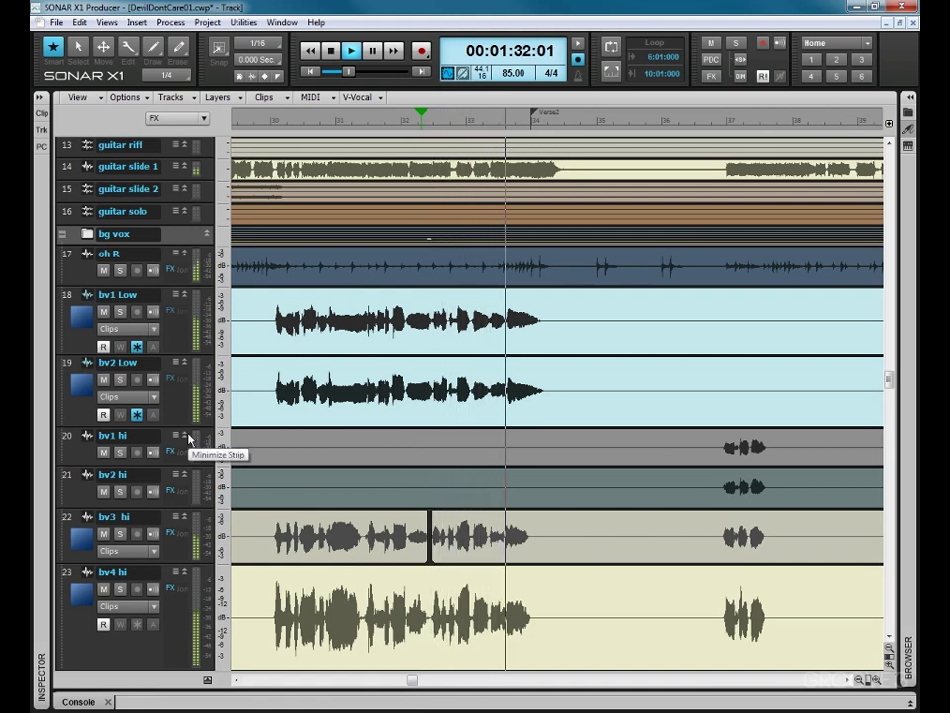
pyautogui.press('space')
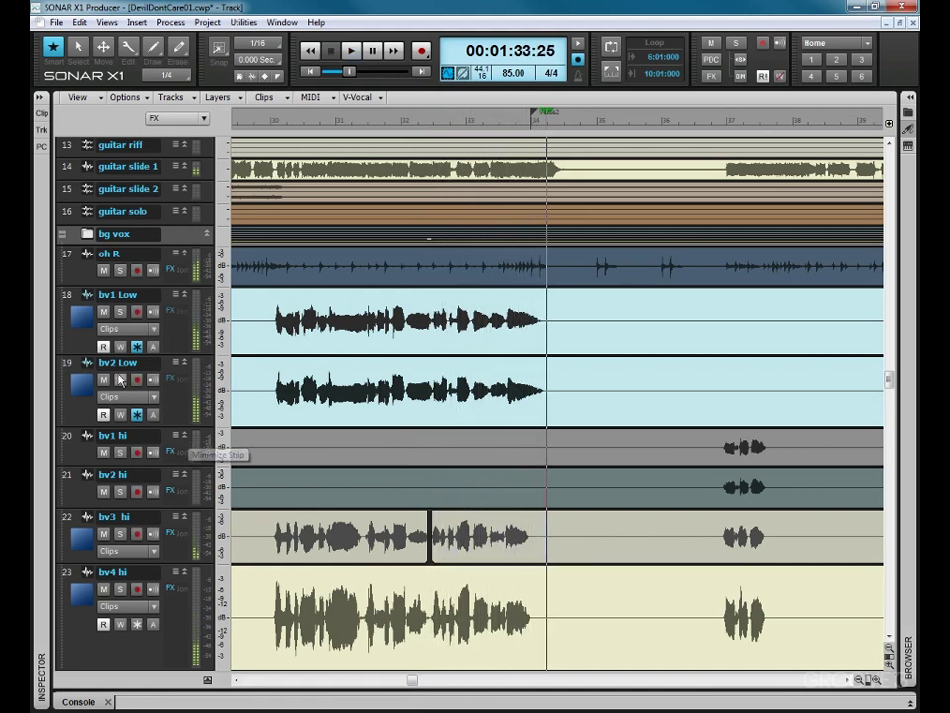
# Step: Solo the oh R, bv1 Low, bv3 hi and bv4 hi tracks and play the phrase ending from bar 33 past bar 34
pyautogui.click(120, 311)
pyautogui.click(120, 270)
pyautogui.click(120, 533)
pyautogui.click(120, 589)
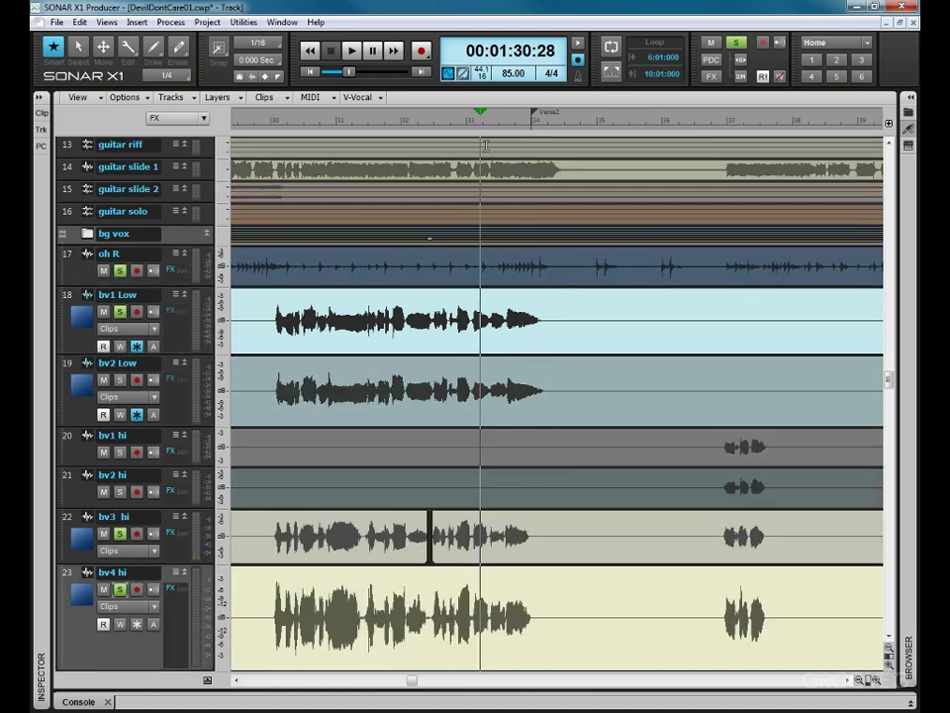
pyautogui.press('space')
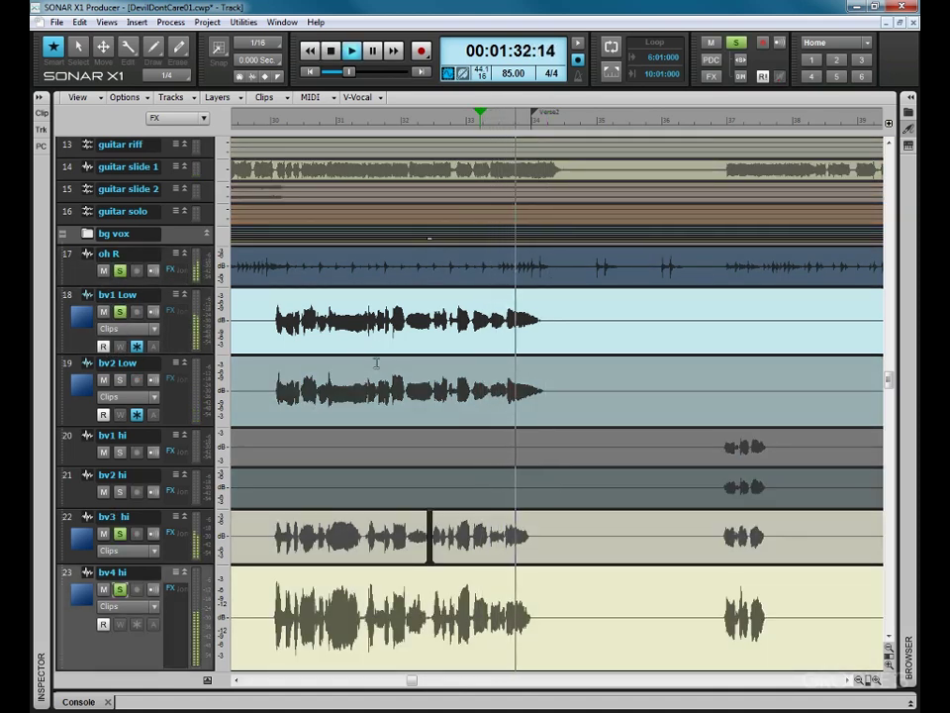
pyautogui.press('space')
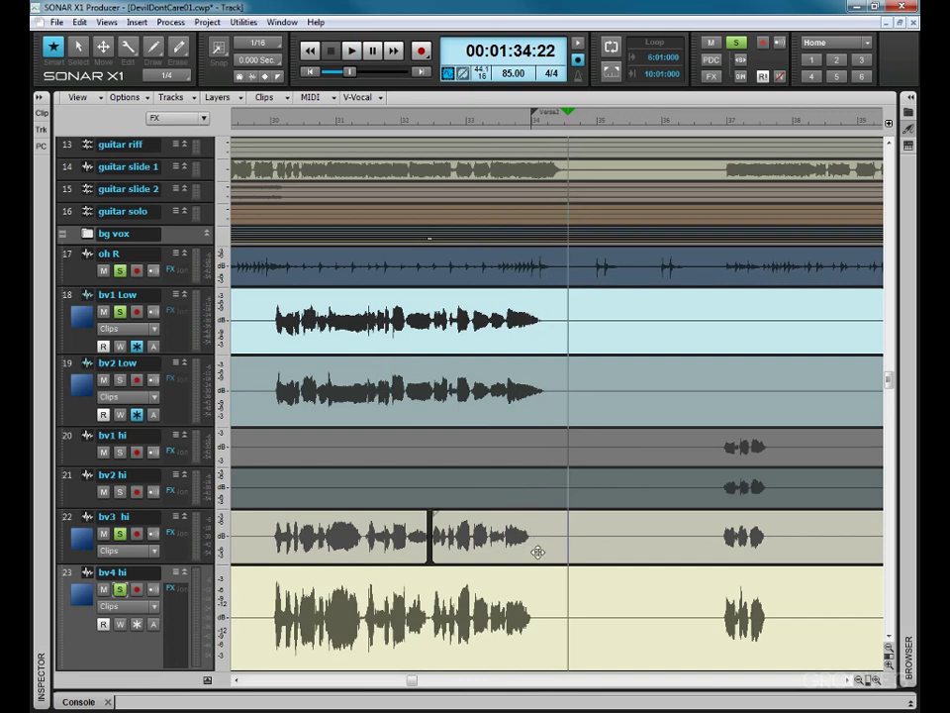
# Step: Split the bv1 Low, bv2 Low, bv3 hi and bv4 hi clips in the silence just after the phrase ends past bar 34
pyautogui.click(550, 344)
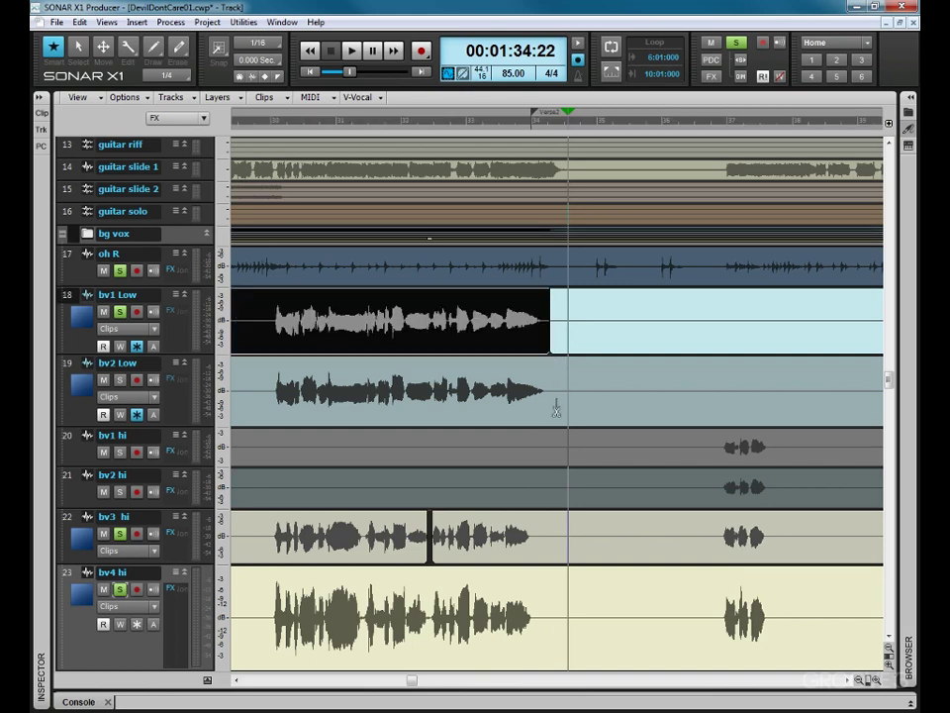
pyautogui.click(553, 401)
pyautogui.click(546, 547)
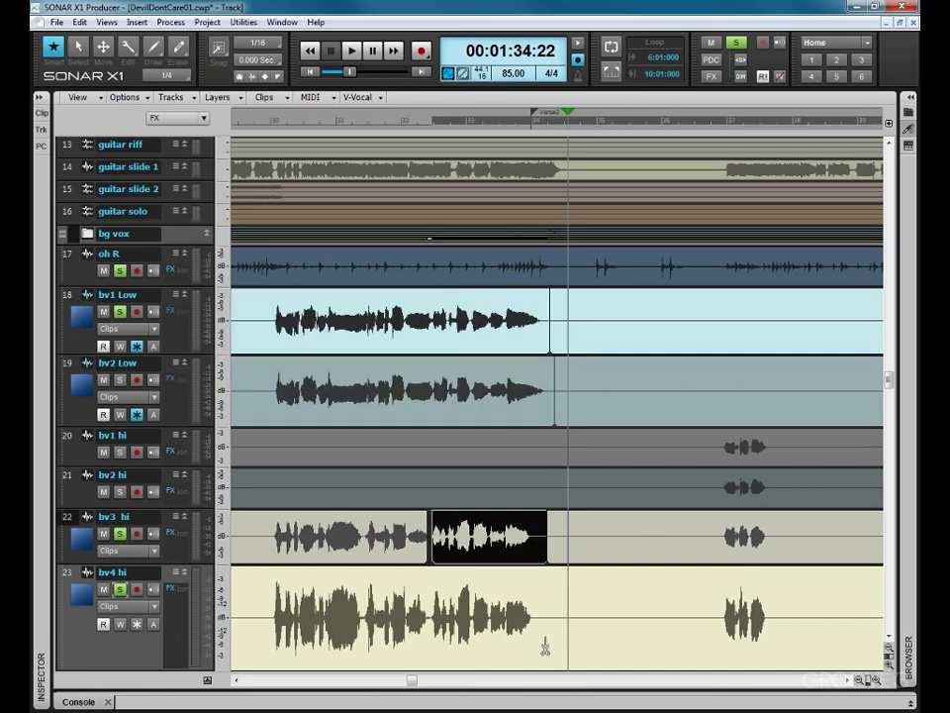
pyautogui.click(555, 616)
# Step: Trim the ends of the split clips on bv1 Low, bv2 Low, bv3 hi and bv4 hi to one common point just after bar 34
pyautogui.scroll(3, 559, 363)
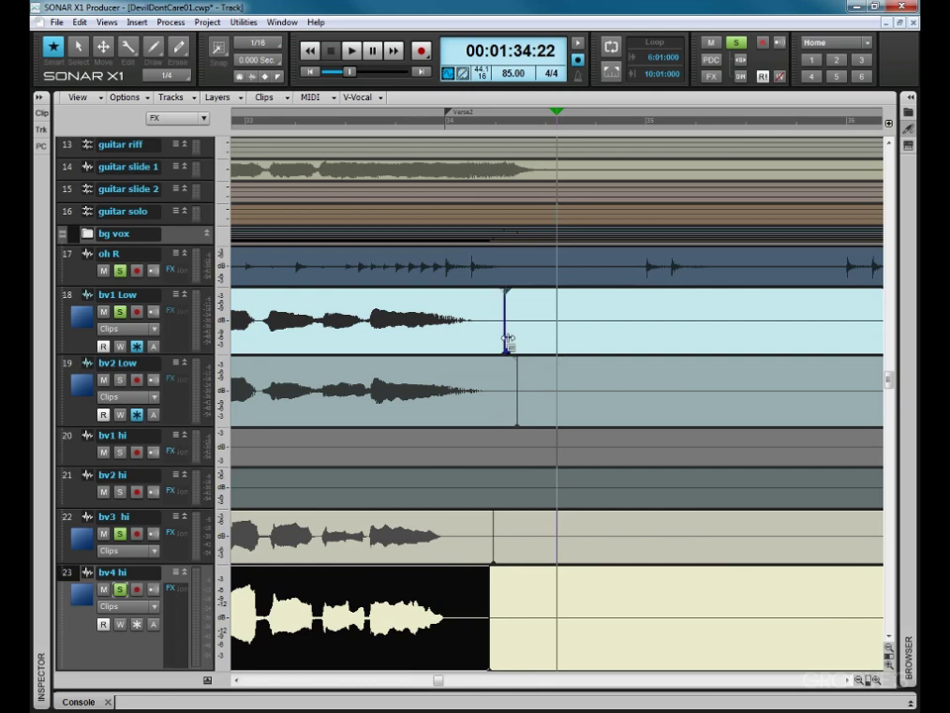
pyautogui.moveTo(501, 338); pyautogui.dragTo(462, 340)
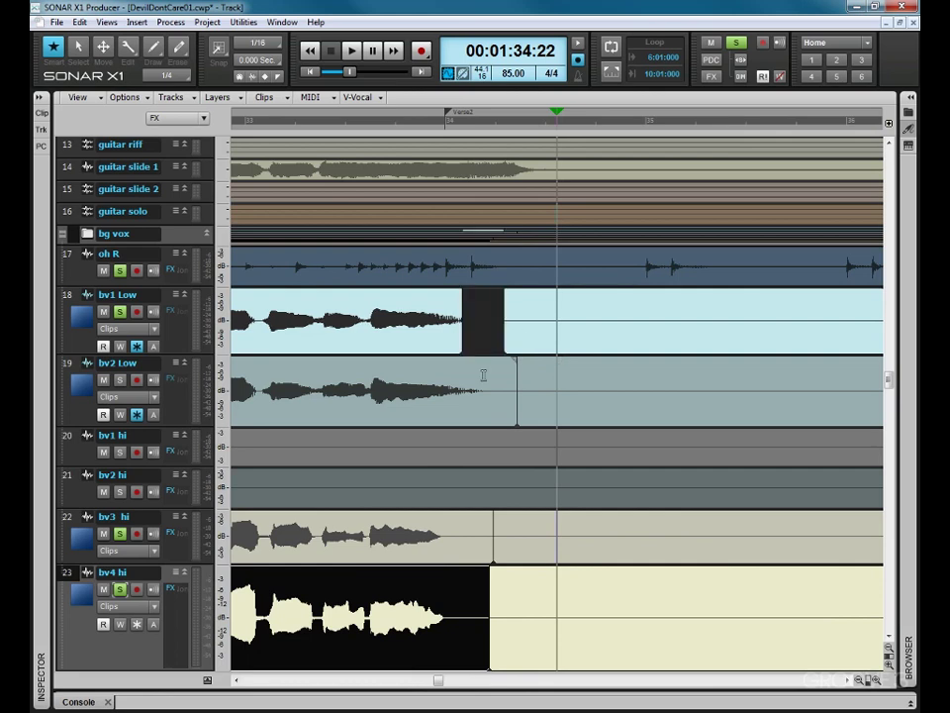
pyautogui.moveTo(515, 396); pyautogui.dragTo(461, 394)
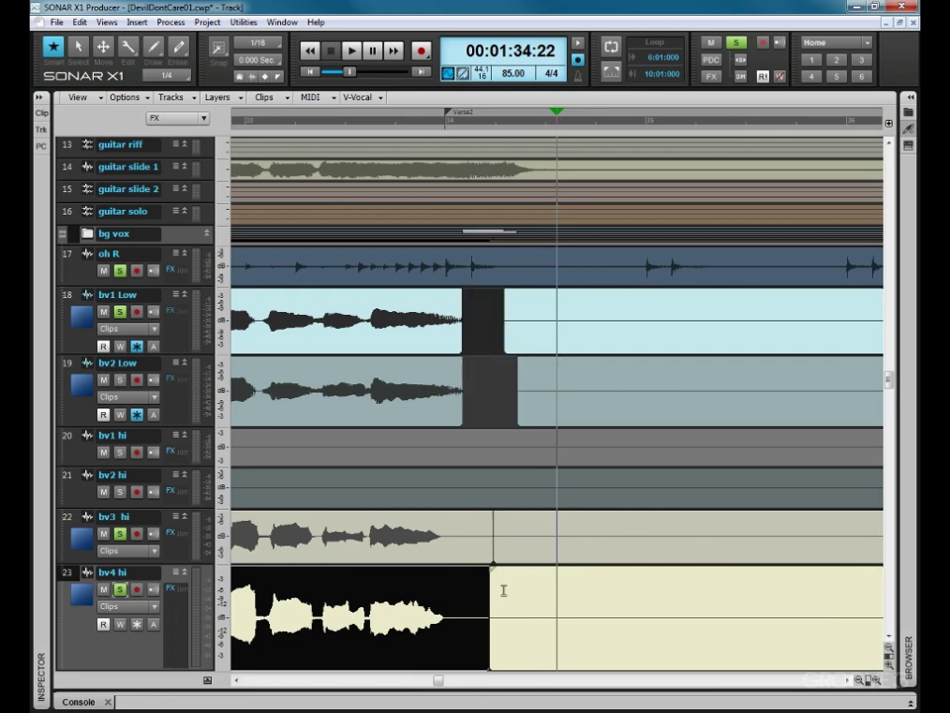
pyautogui.moveTo(491, 545); pyautogui.dragTo(461, 544)
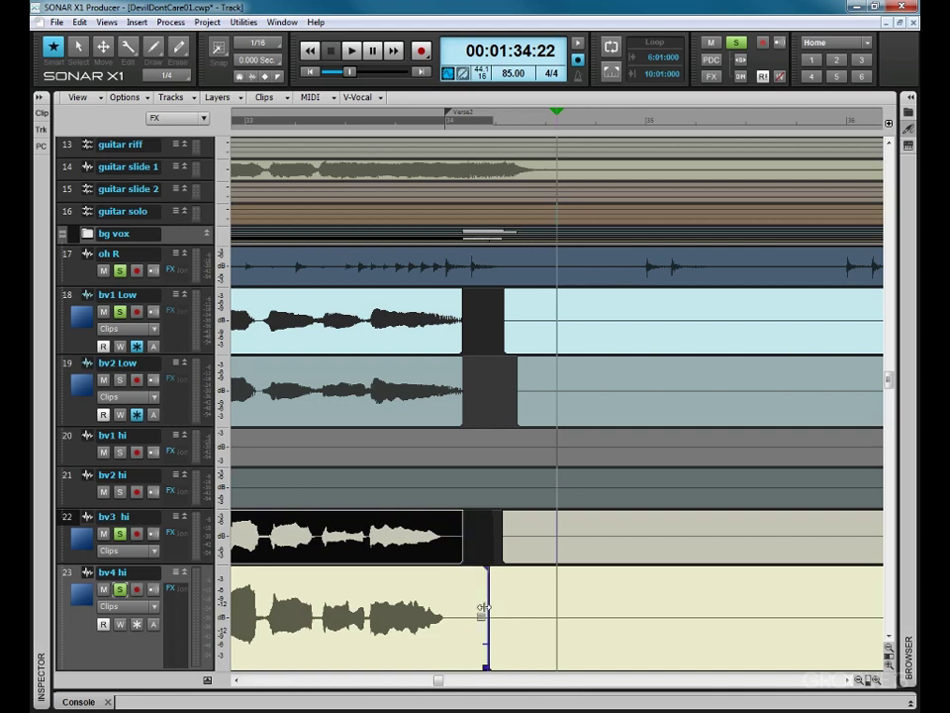
pyautogui.moveTo(488, 606); pyautogui.dragTo(462, 607)
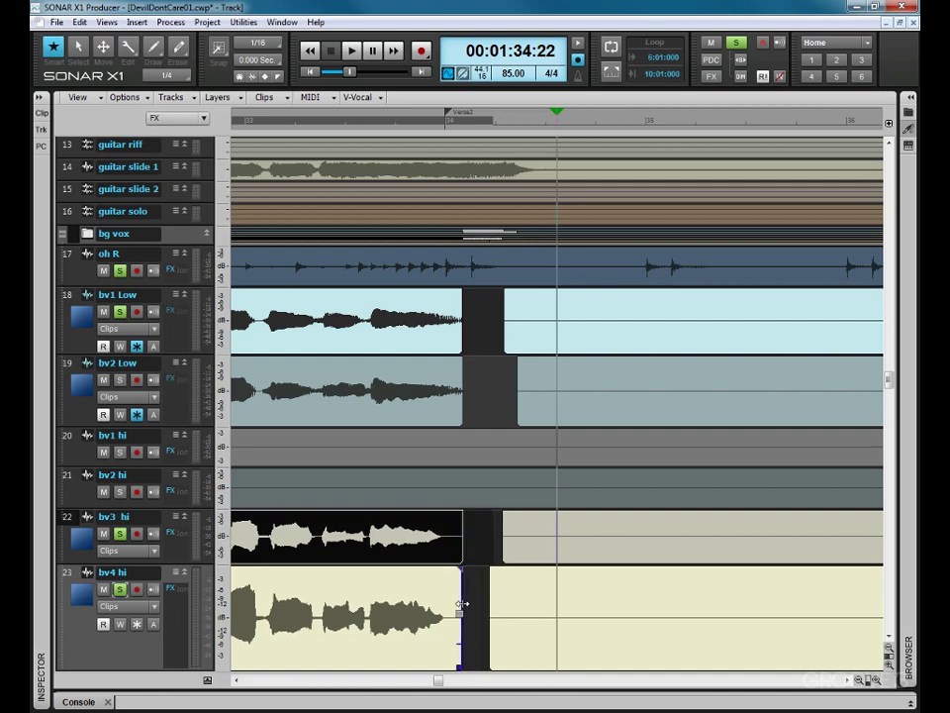
# Step: Give the four trimmed vocal clips a short shared fade-out, pull their ends back together to just before bar 34, and play the ending
pyautogui.click(450, 343)
pyautogui.keyDown('ctrl'); pyautogui.click(442, 410); pyautogui.keyUp('ctrl')
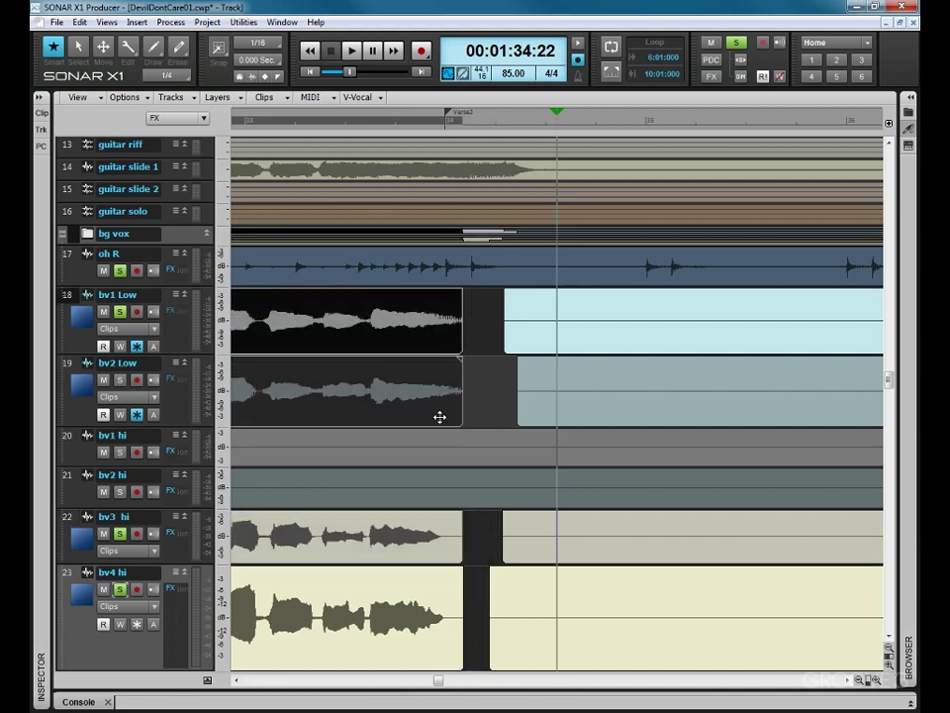
pyautogui.keyDown('ctrl'); pyautogui.click(422, 551); pyautogui.keyUp('ctrl')
pyautogui.keyDown('ctrl'); pyautogui.click(444, 614); pyautogui.keyUp('ctrl')
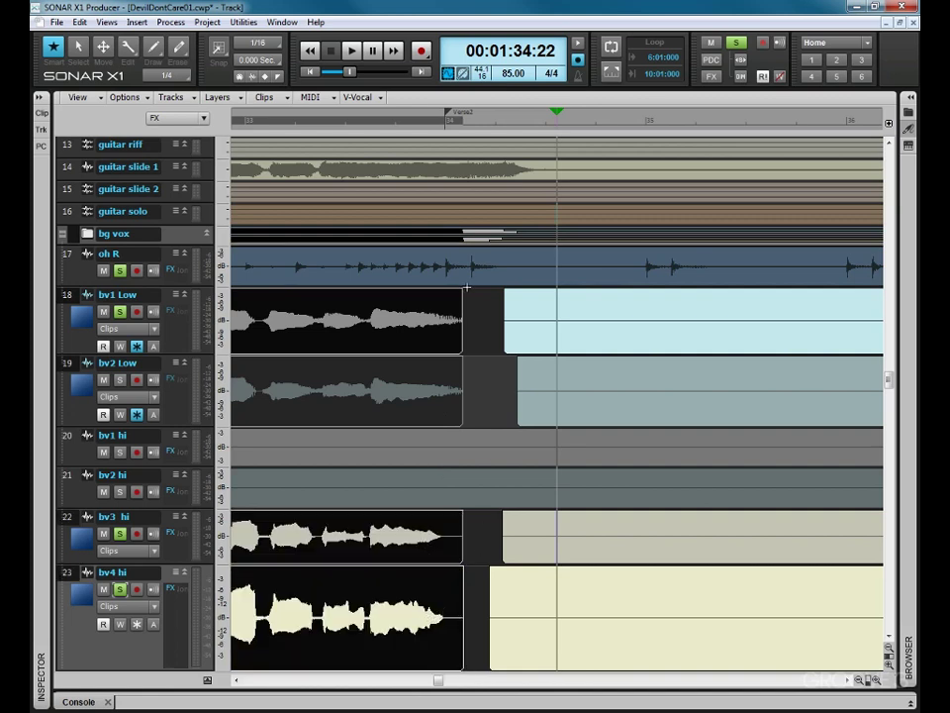
pyautogui.moveTo(461, 291); pyautogui.dragTo(447, 295)
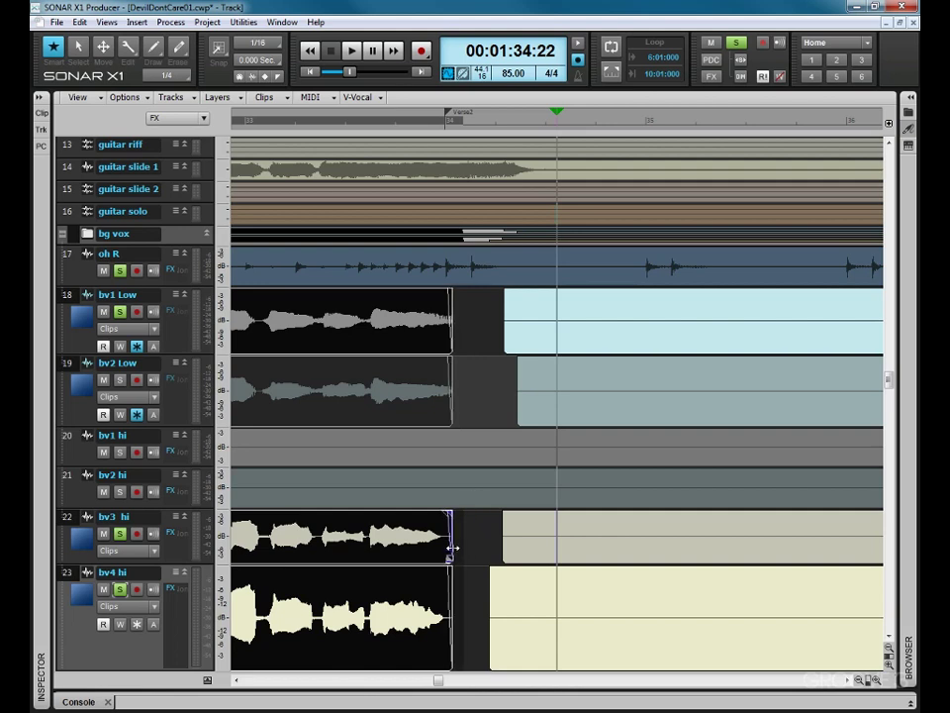
pyautogui.moveTo(461, 550); pyautogui.dragTo(438, 539)
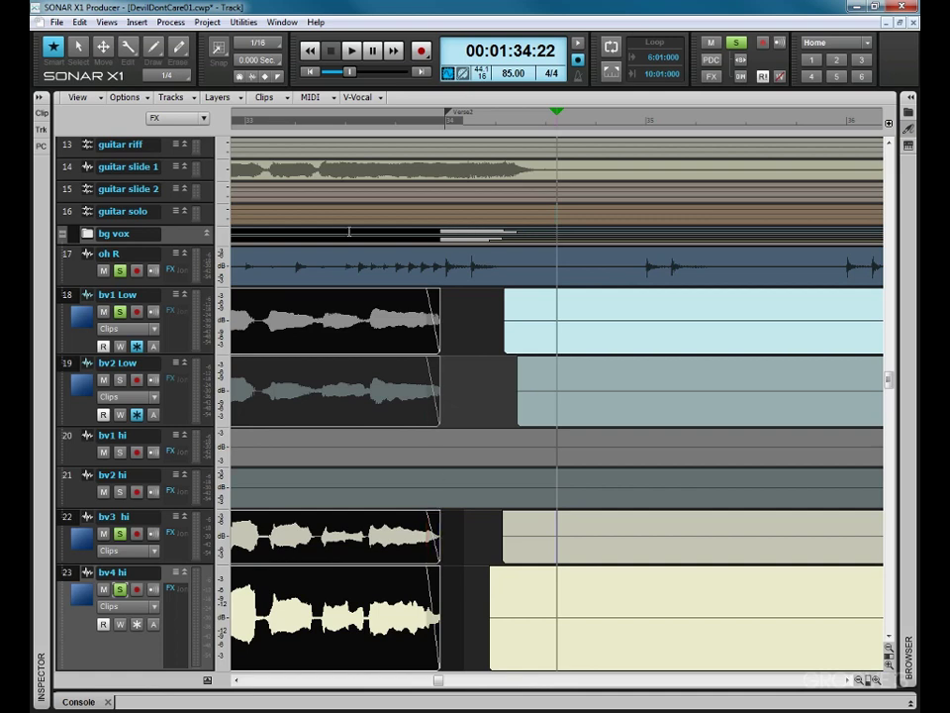
pyautogui.click(277, 123)
pyautogui.press('space')
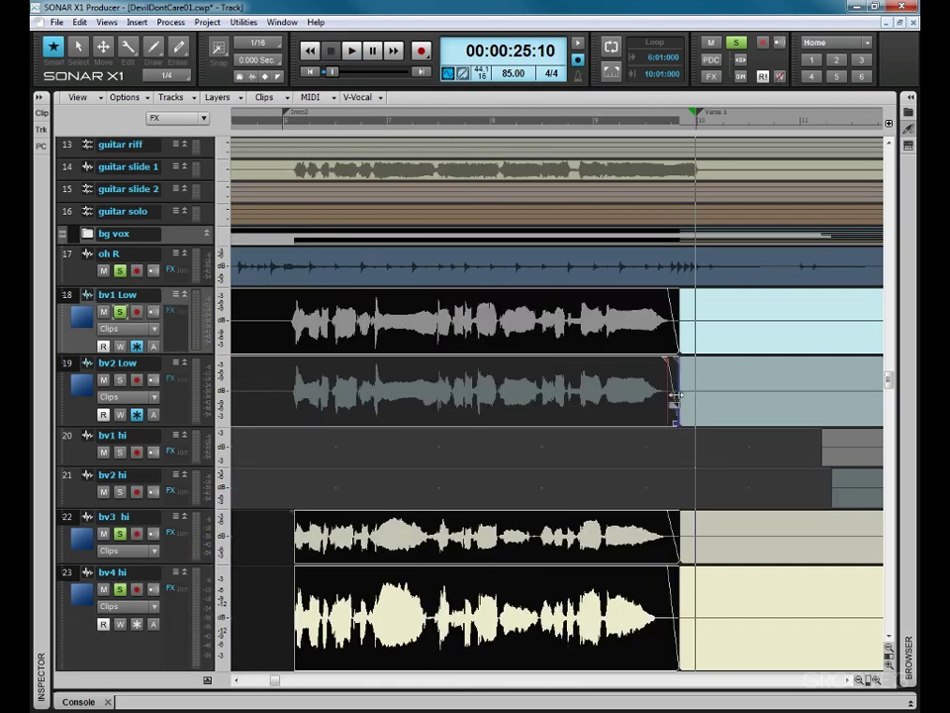
# Step: Trim the faded ends of the four selected vocal clips before Verse 1 back to mid bar 9 and play from just before bar 6
pyautogui.moveTo(674, 396); pyautogui.dragTo(659, 395)
pyautogui.click(265, 121)
pyautogui.press('space')
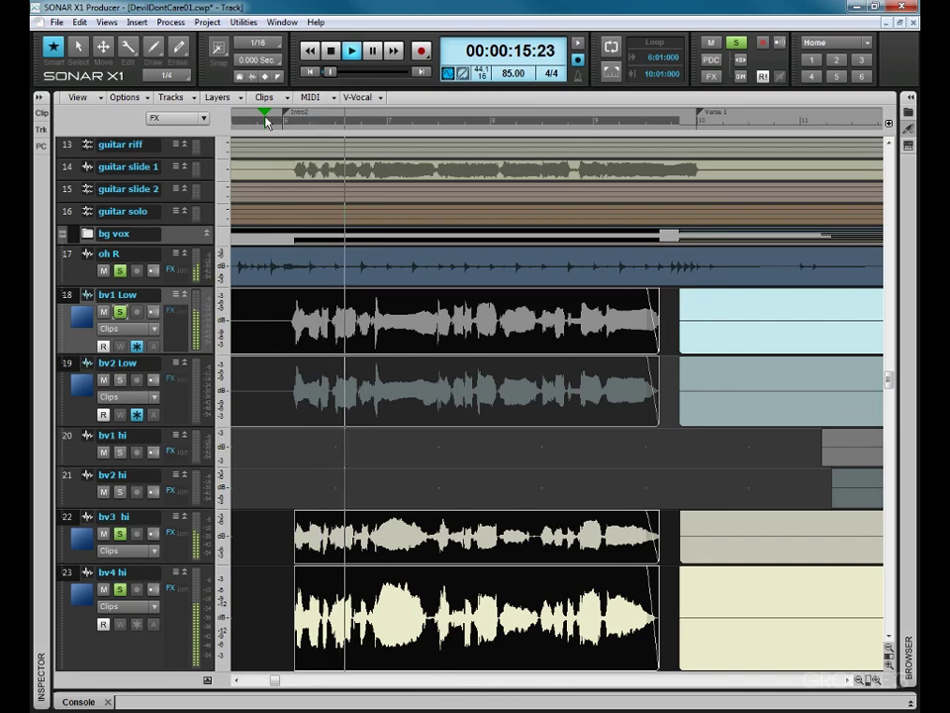
# Step: Unsolo the oh R and bv1 Low tracks in the Console during playback and return to the Track view
pyautogui.hotkey('alt', '2')
pyautogui.click(314, 407)
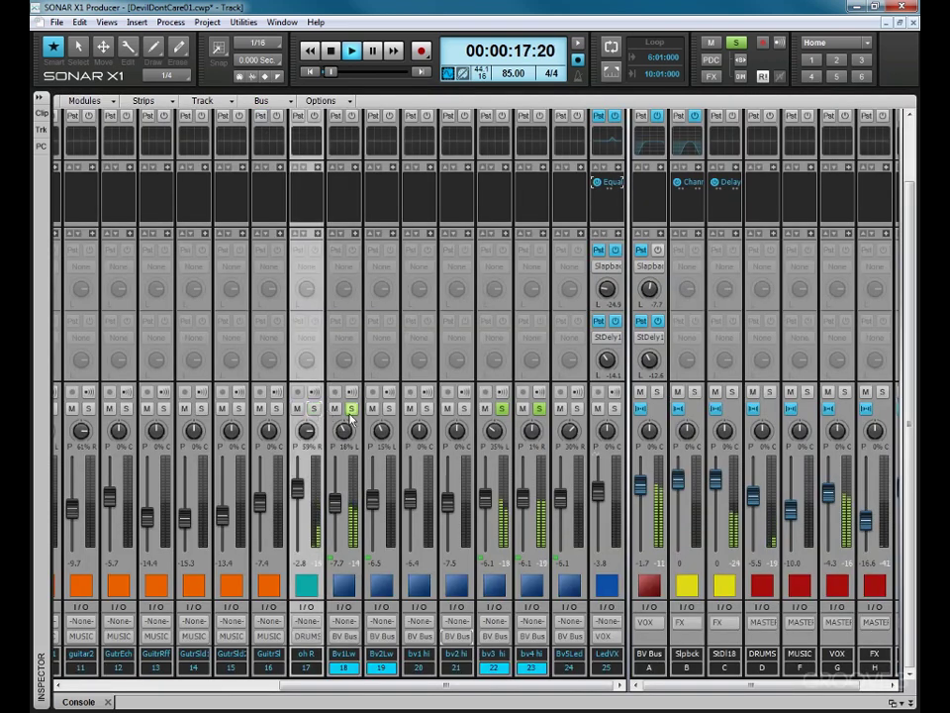
pyautogui.click(351, 408)
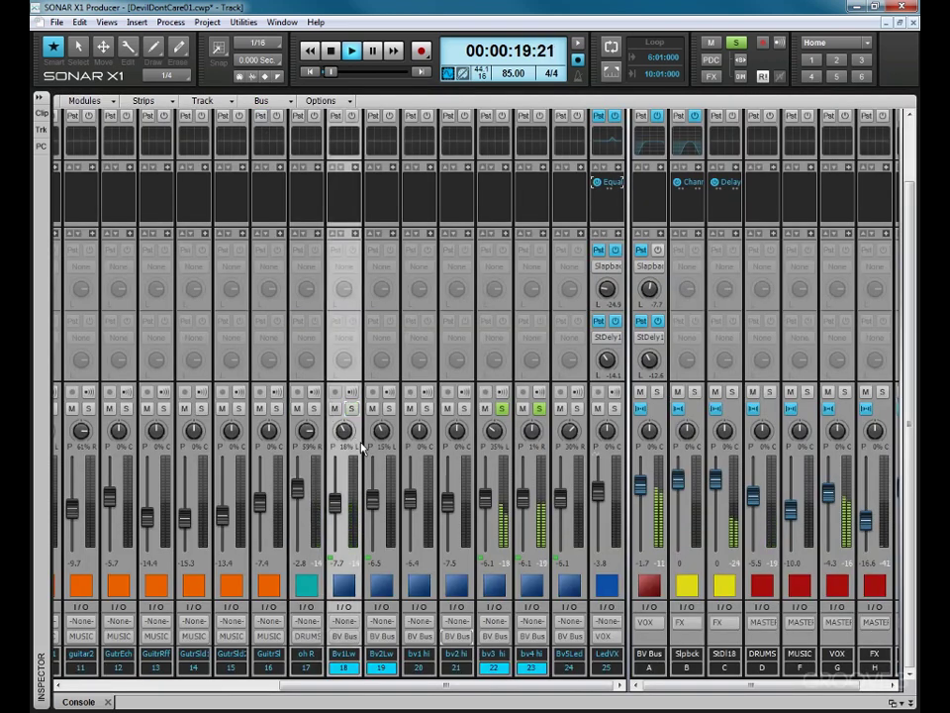
pyautogui.hotkey('alt', '1')
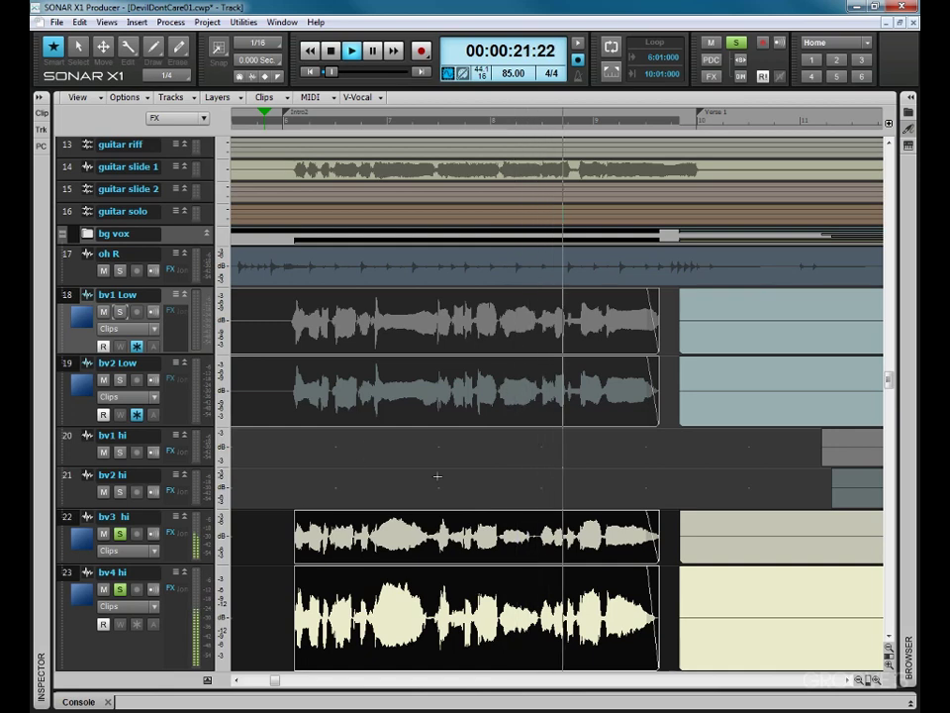